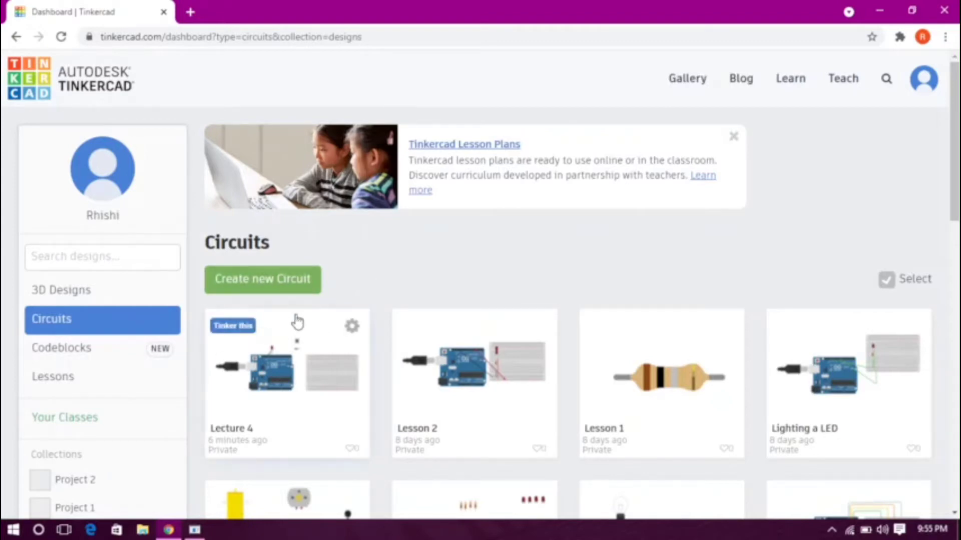
# - Open the Lecture 4 circuit for editing and search the component library for "push"
pyautogui.moveTo(320, 313)
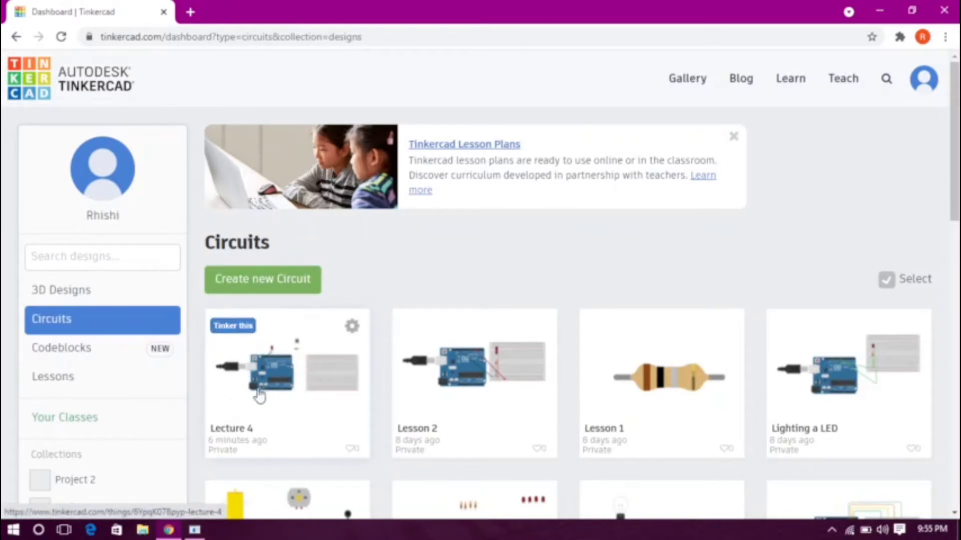
pyautogui.click(245, 330)
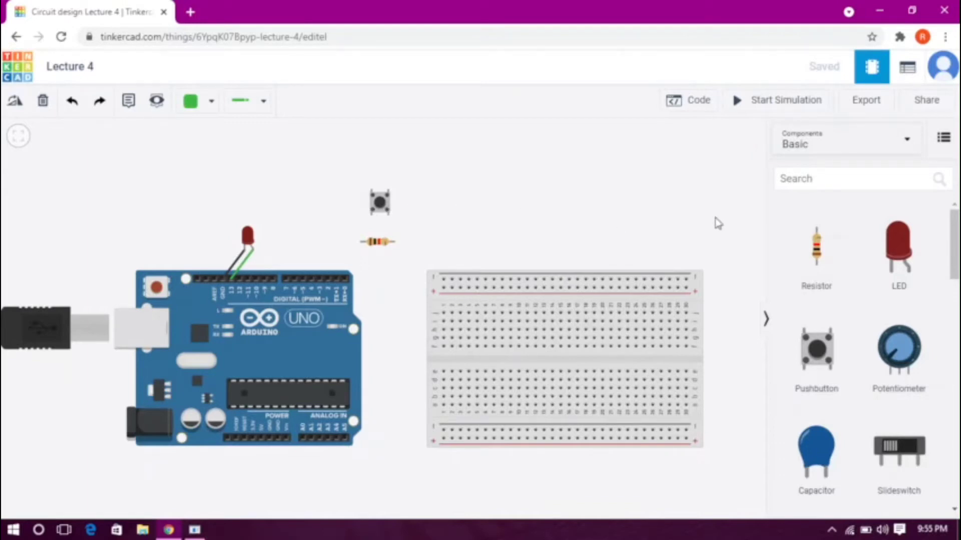
pyautogui.click(823, 181)
pyautogui.write('push')
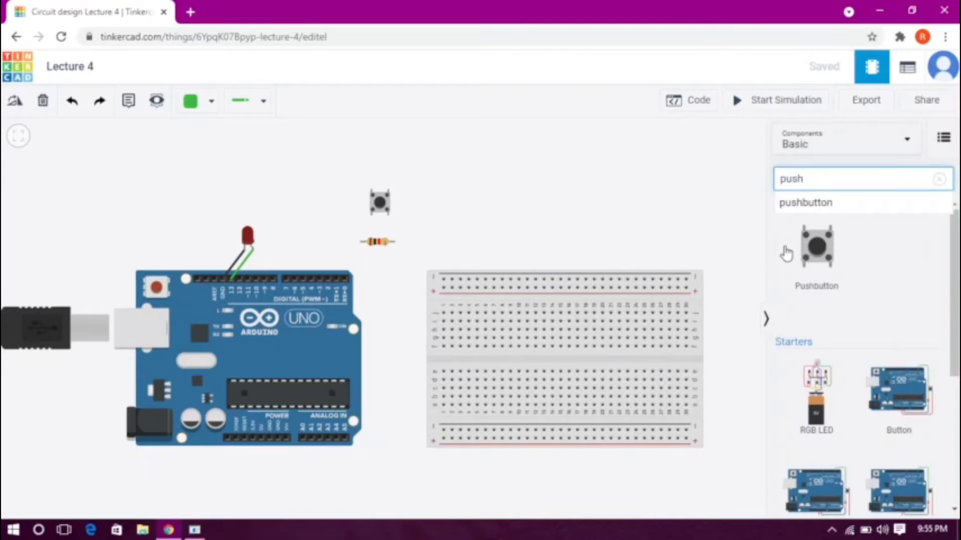
pyautogui.click(692, 216)
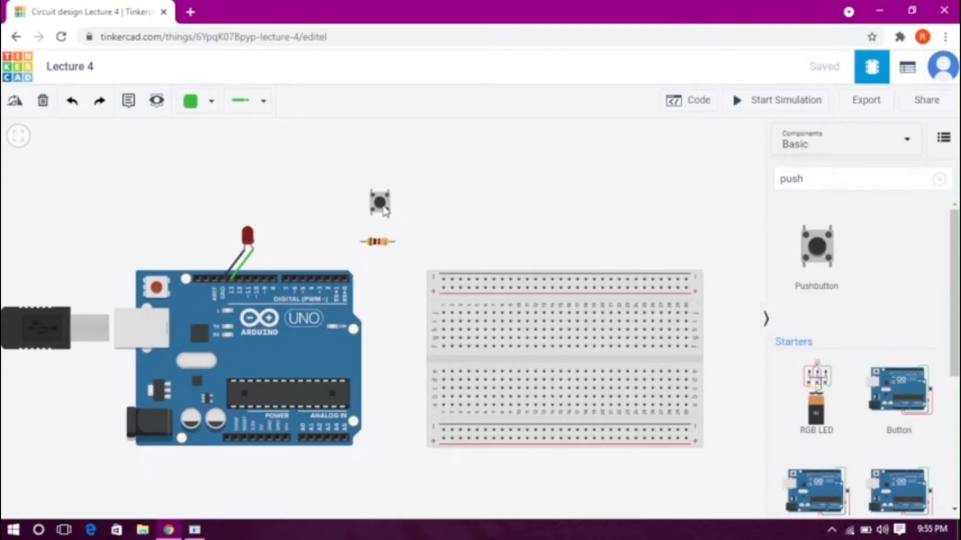
# - Reposition the pushbutton and the resistor in the empty space above the Arduino and the breadboard
pyautogui.moveTo(384, 210); pyautogui.dragTo(375, 187)
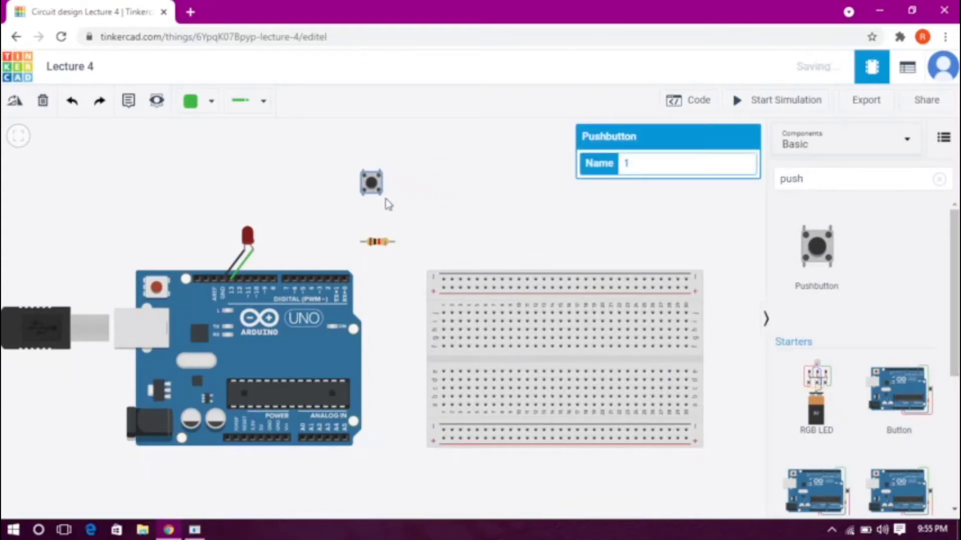
pyautogui.click(422, 225)
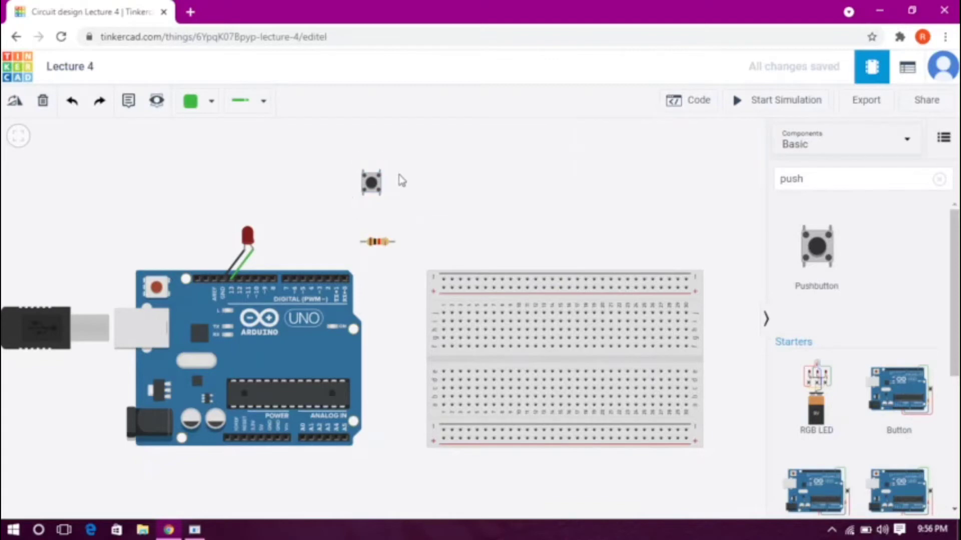
pyautogui.click(372, 185)
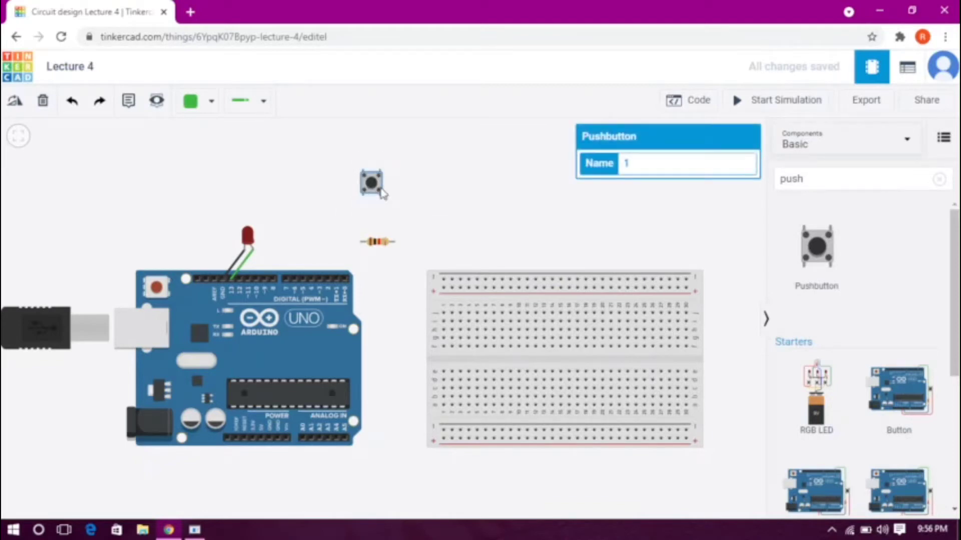
pyautogui.click(419, 204)
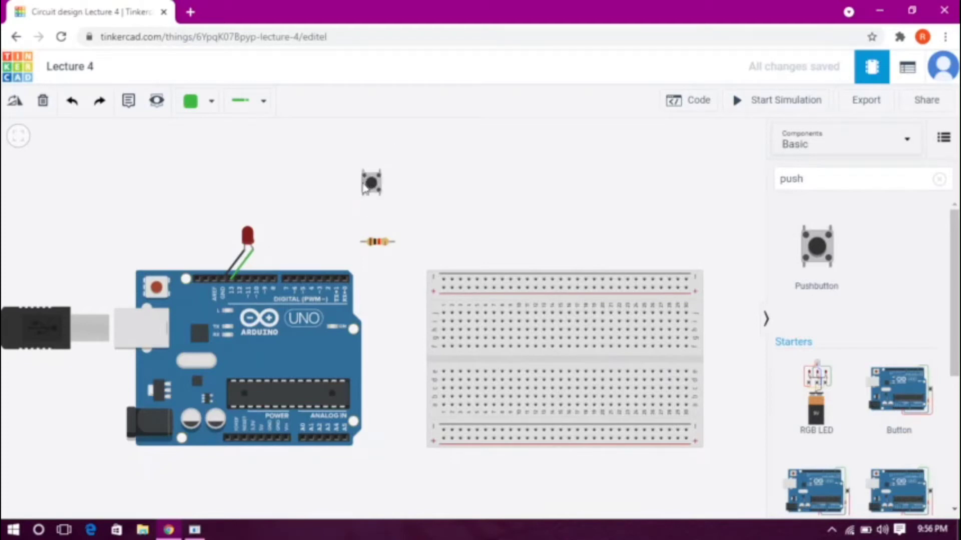
pyautogui.moveTo(372, 184); pyautogui.dragTo(458, 225)
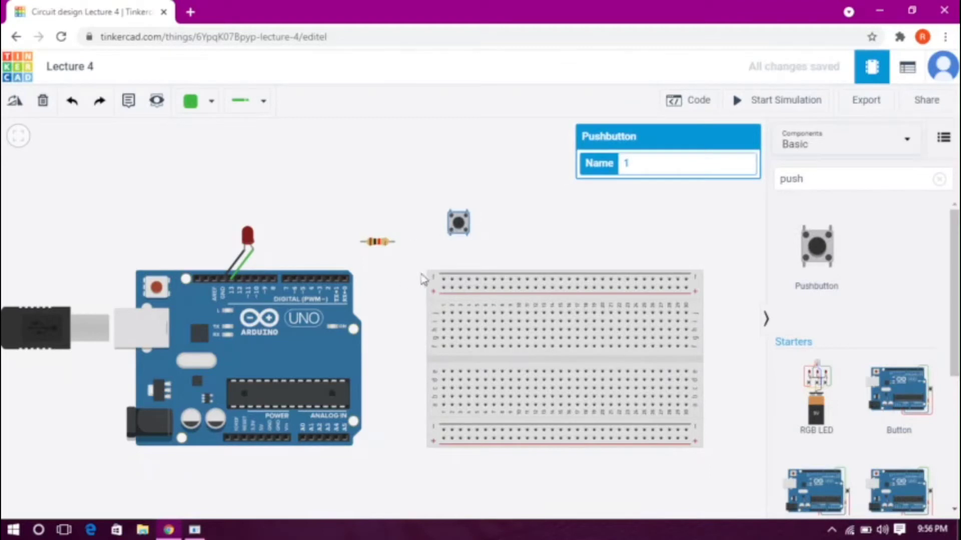
pyautogui.moveTo(387, 312); pyautogui.dragTo(338, 257)
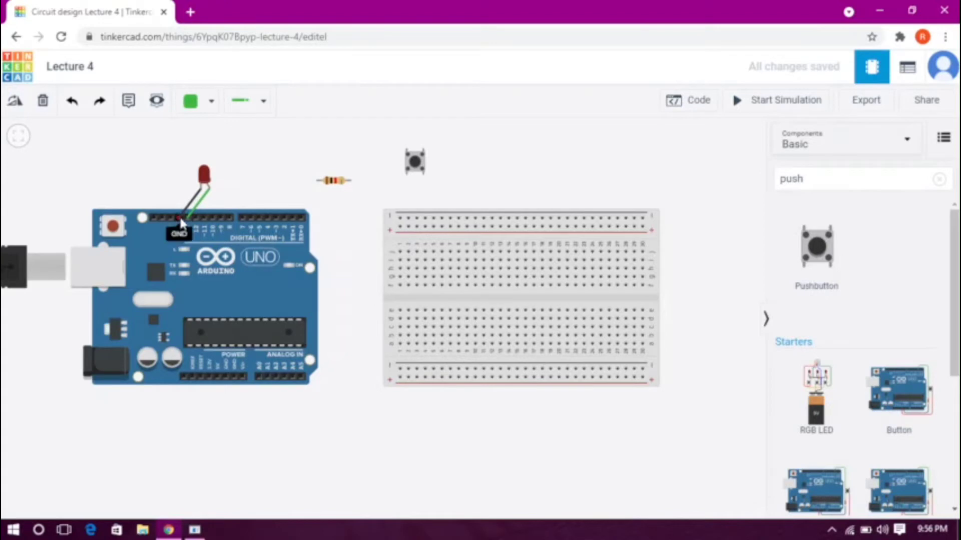
pyautogui.moveTo(334, 181); pyautogui.dragTo(440, 257)
pyautogui.hotkey('ctrl', 'z')
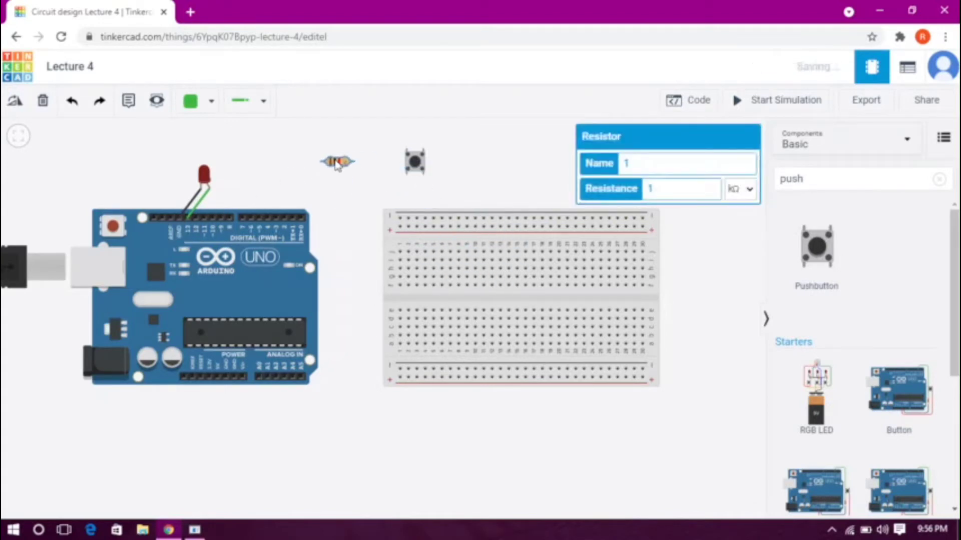
# - Place the pushbutton across the breadboard's centre gap in columns 3 and 5, and the resistor in row c between columns 5 and 9
pyautogui.moveTo(416, 163); pyautogui.dragTo(418, 299)
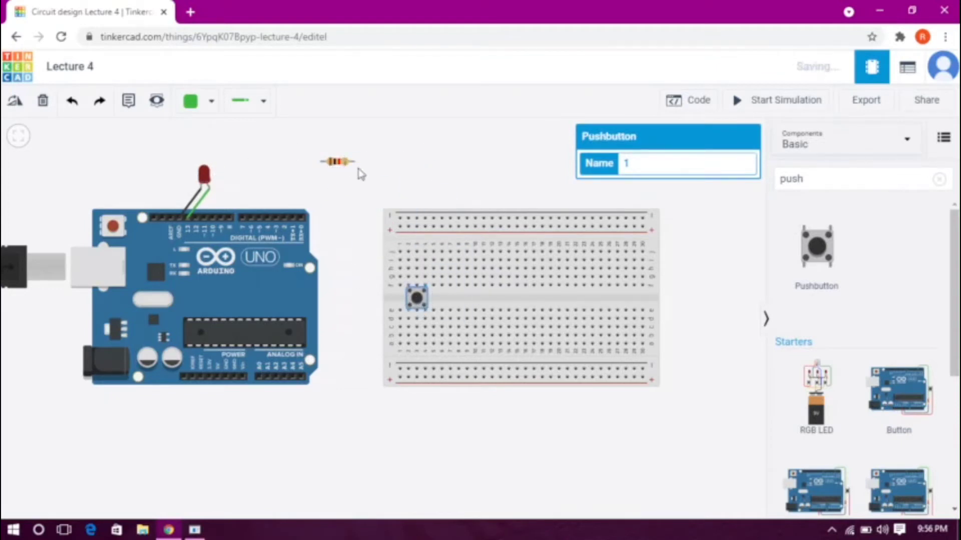
pyautogui.moveTo(341, 162); pyautogui.dragTo(359, 183)
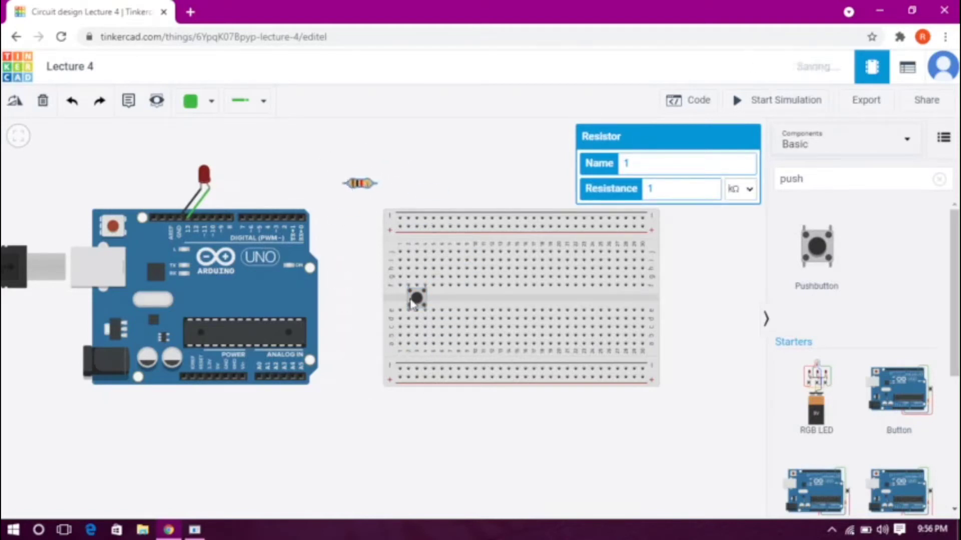
pyautogui.moveTo(413, 302)
pyautogui.mouseDown()
pyautogui.moveTo(434, 302)
pyautogui.moveTo(425, 305)
pyautogui.mouseUp()
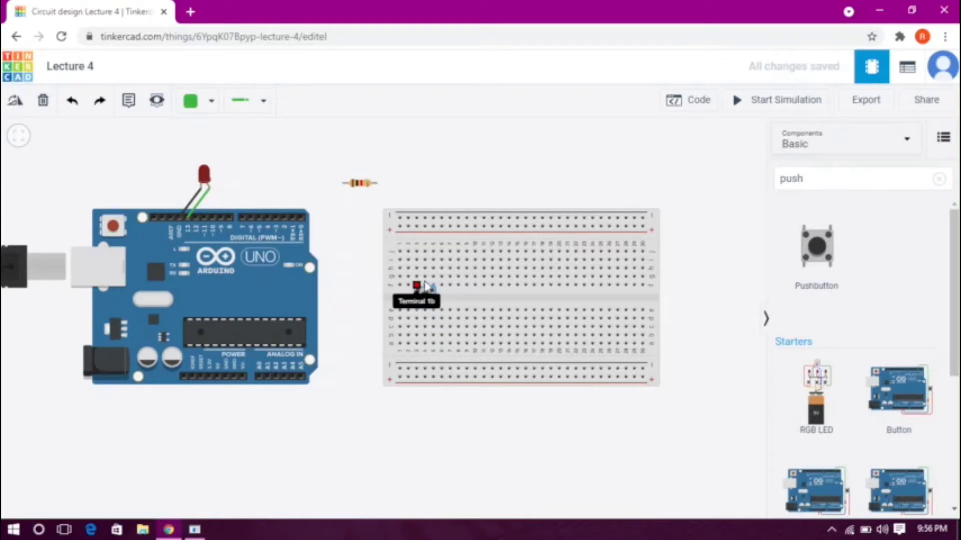
pyautogui.scroll(4, 417, 277)
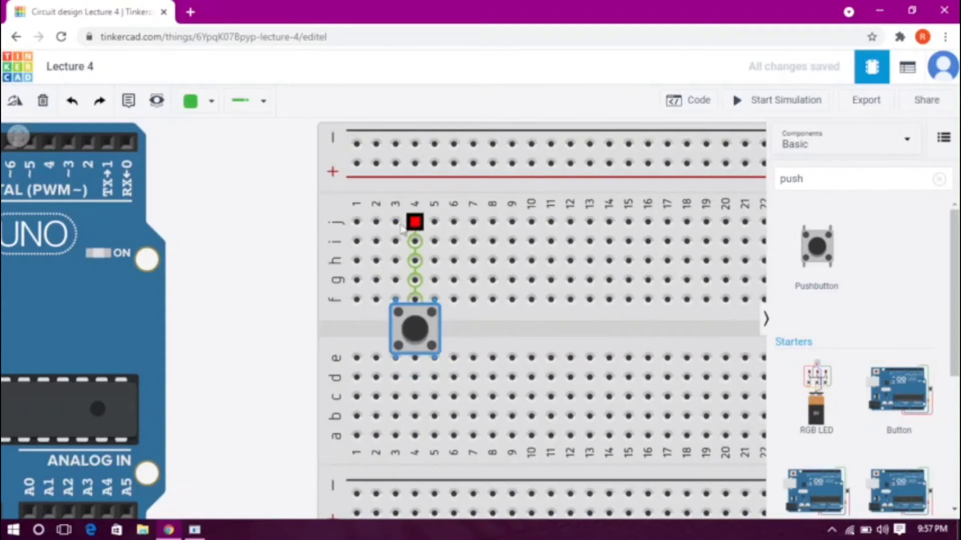
pyautogui.scroll(-3, 409, 267)
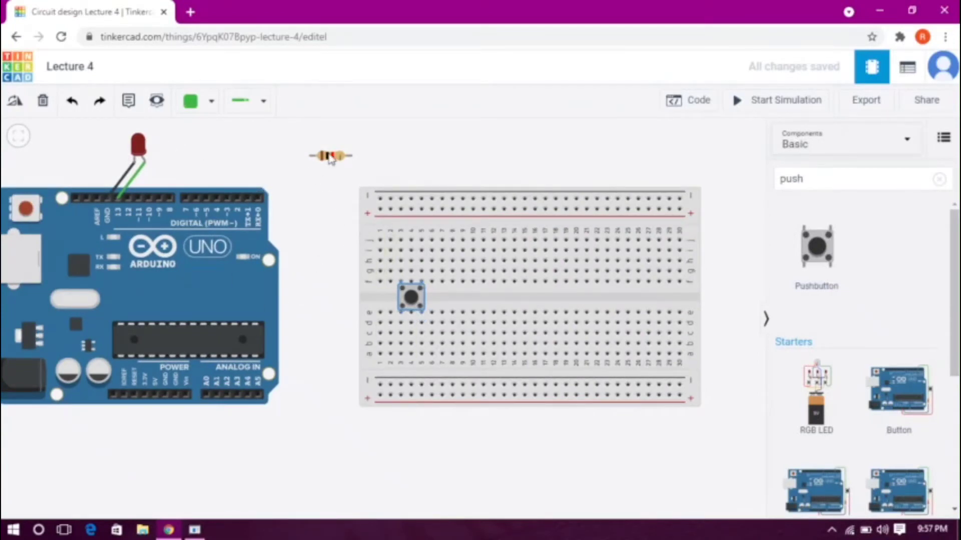
pyautogui.moveTo(331, 159); pyautogui.dragTo(440, 339)
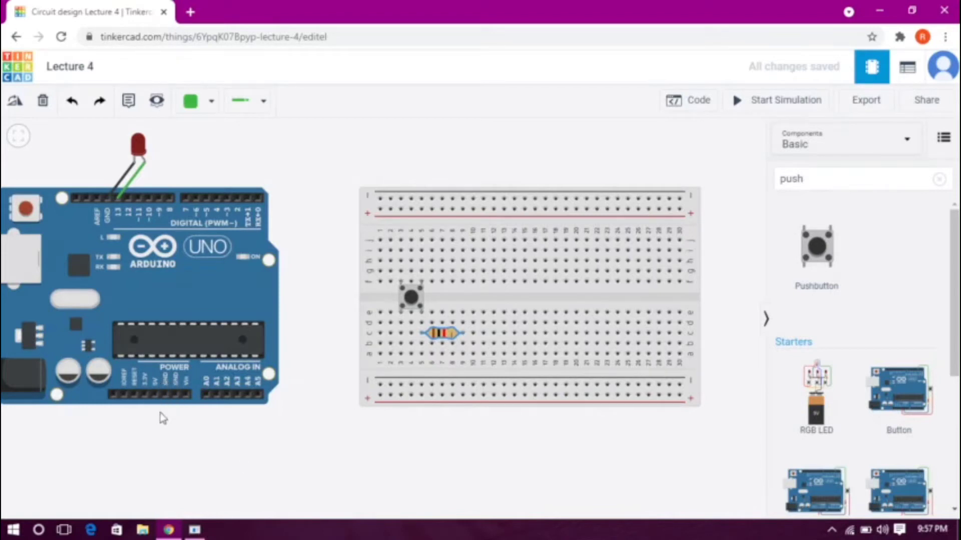
# - Wire the Arduino's 5V pin to the first hole of the breadboard's lower positive rail and colour the wire red
pyautogui.click(153, 395)
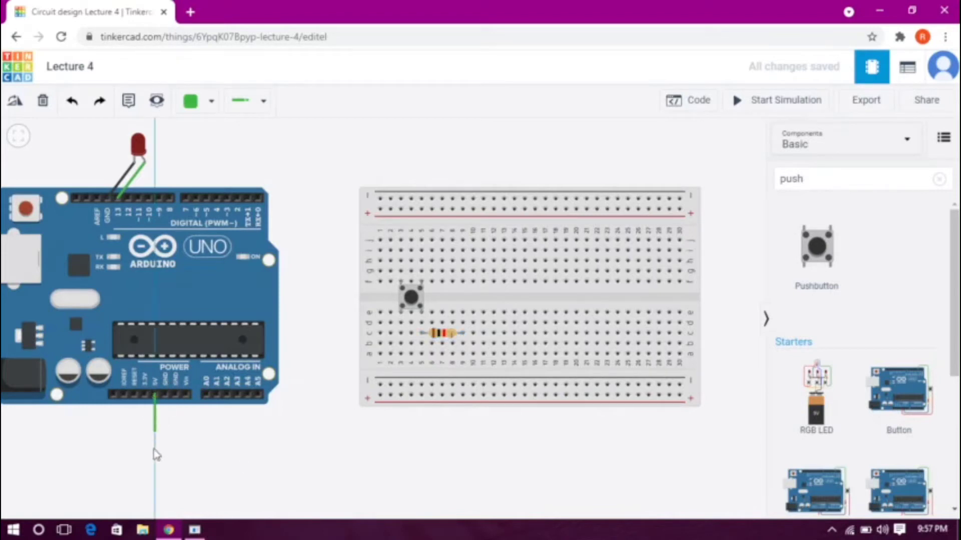
pyautogui.click(155, 471)
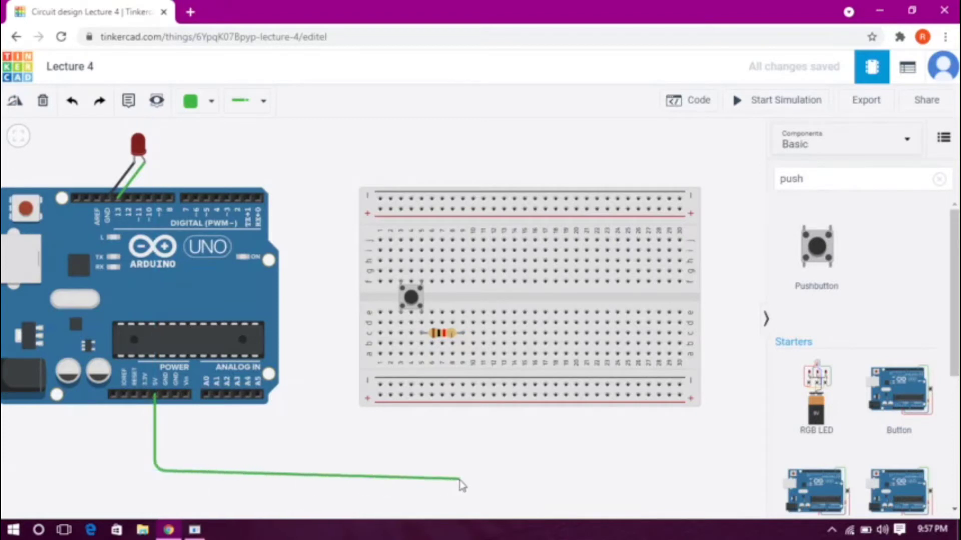
pyautogui.click(381, 470)
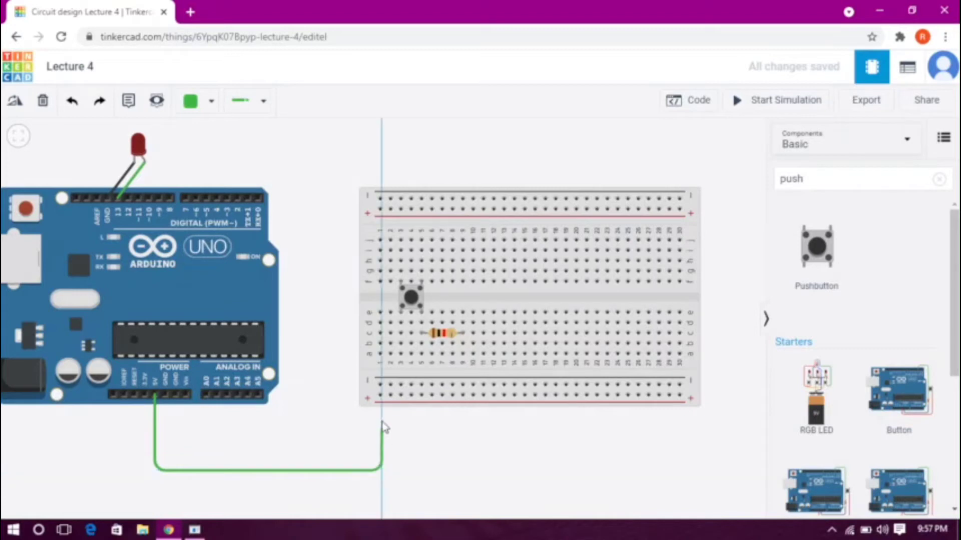
pyautogui.click(382, 395)
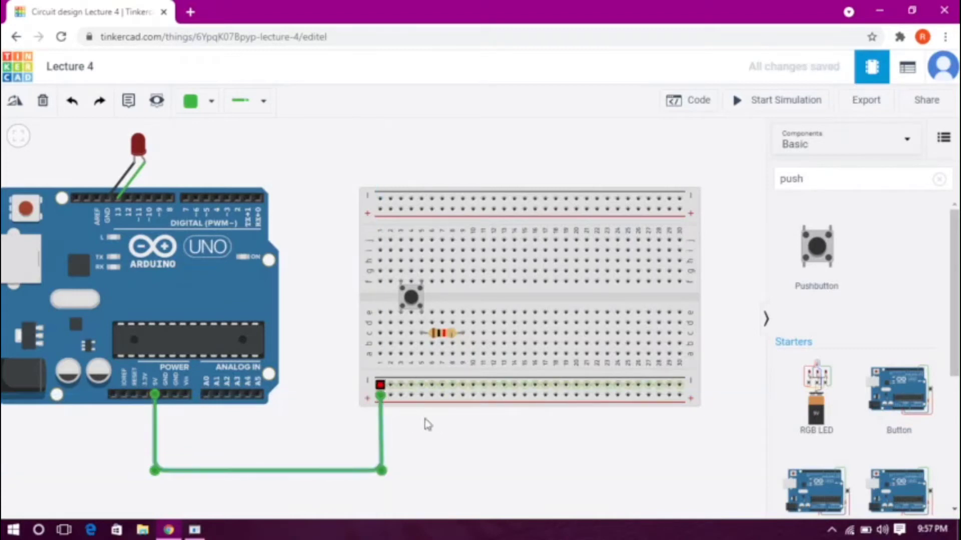
pyautogui.click(162, 475)
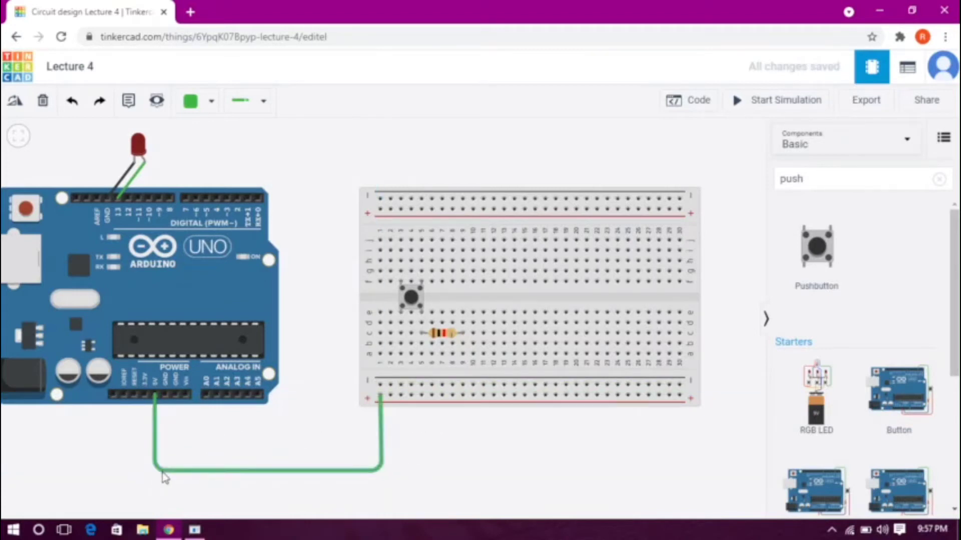
pyautogui.click(193, 106)
pyautogui.click(231, 180)
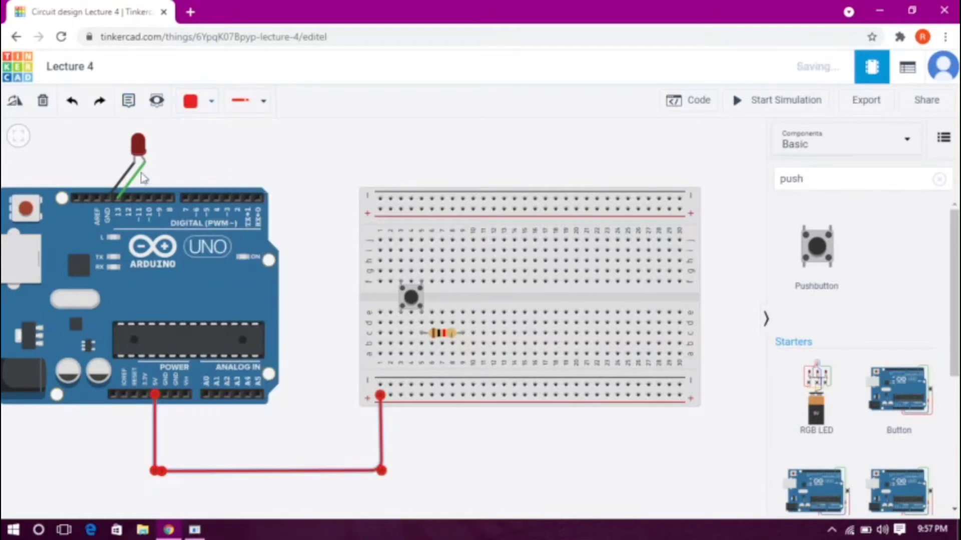
# - Change the green wire between the LED and Arduino pin 13 to red
pyautogui.click(141, 169)
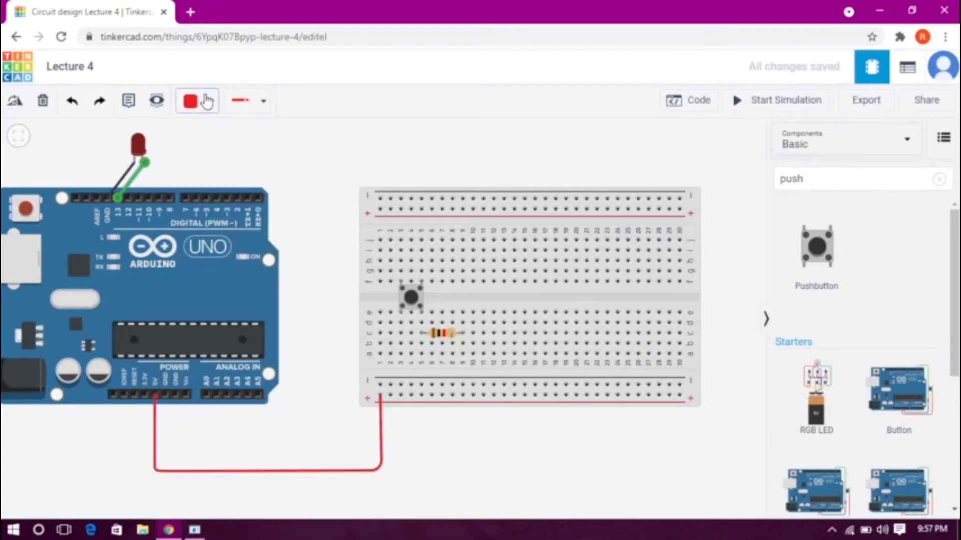
pyautogui.click(206, 102)
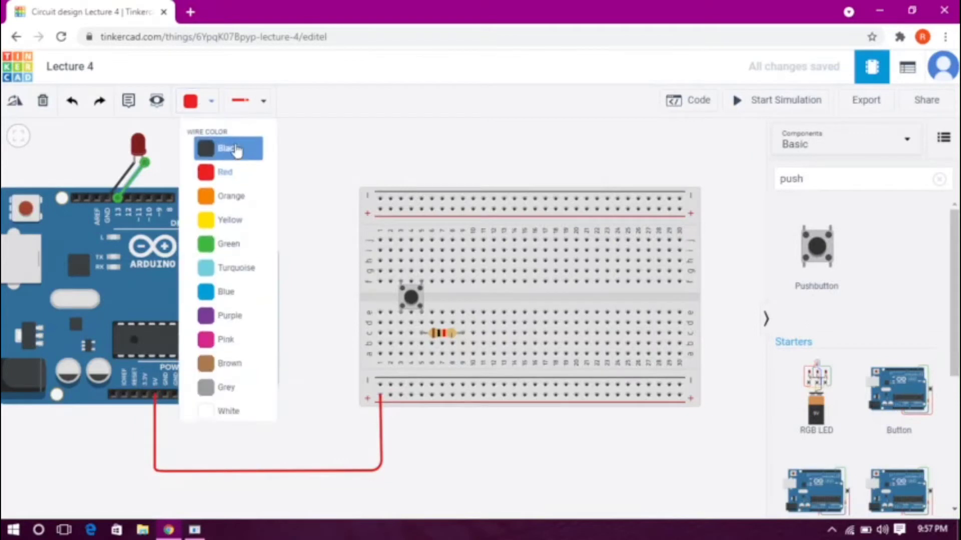
pyautogui.click(231, 170)
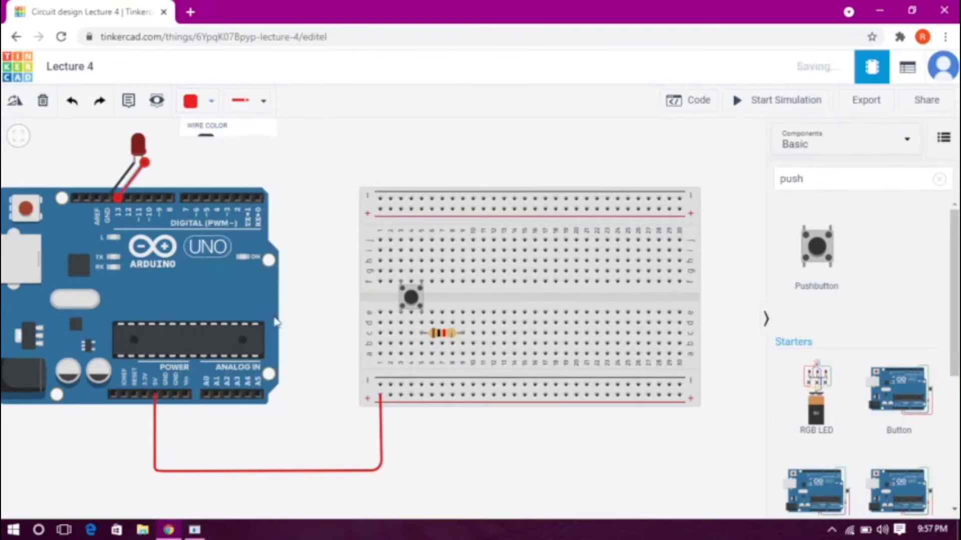
# - Wire the Arduino GND pin next to 5V to the breadboard's lower negative rail and colour the wire black
pyautogui.click(163, 396)
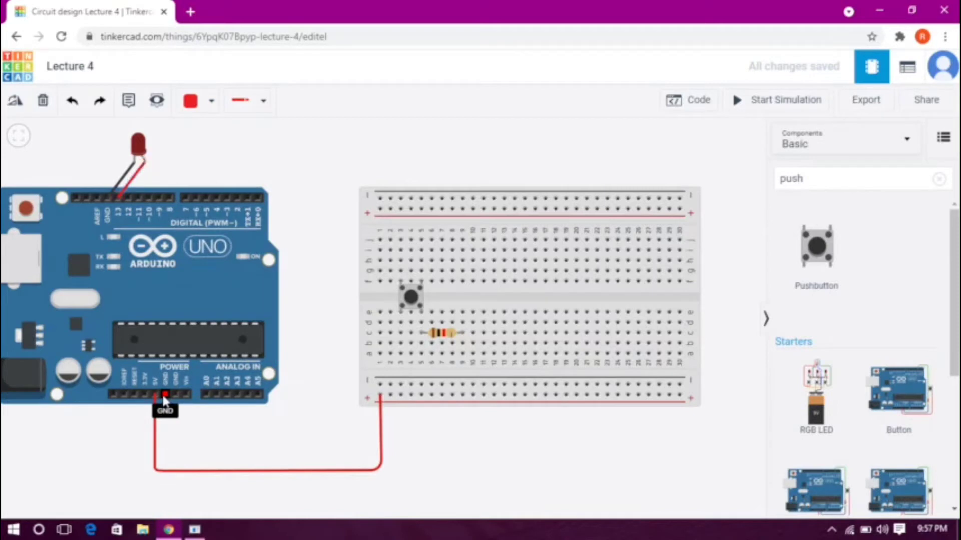
pyautogui.click(171, 450)
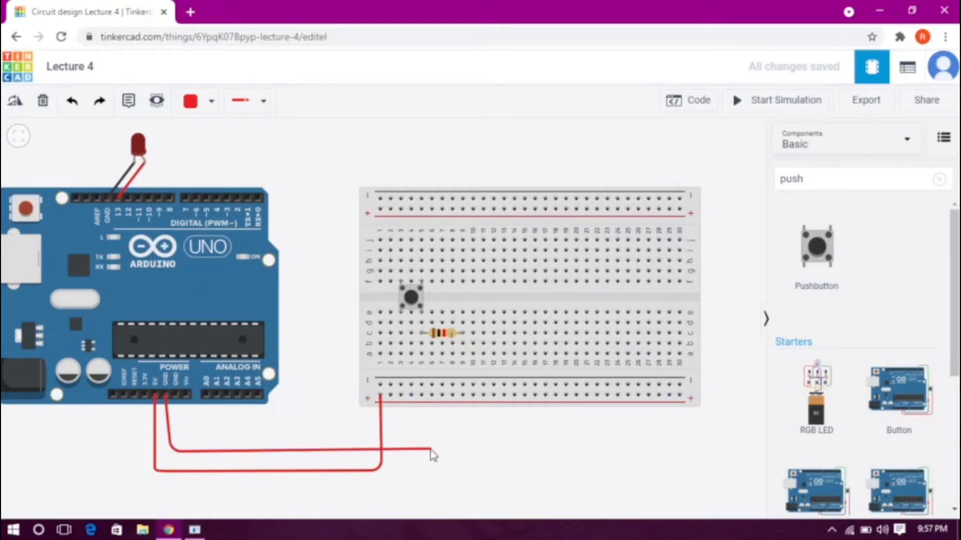
pyautogui.click(400, 452)
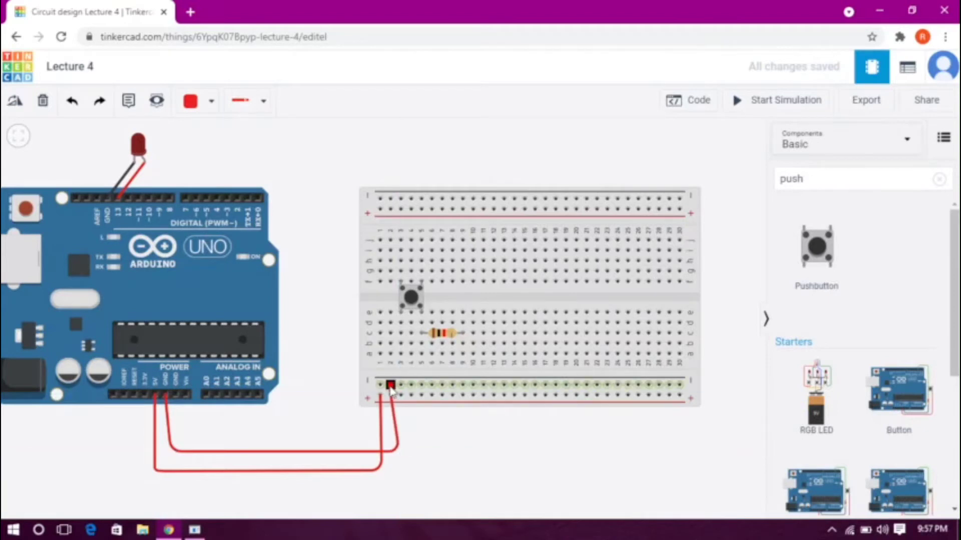
pyautogui.click(390, 385)
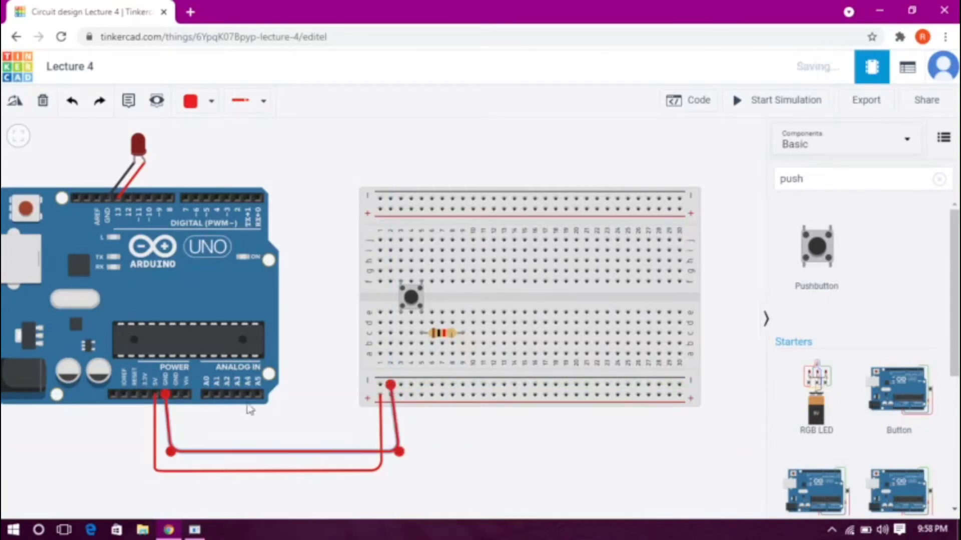
pyautogui.click(191, 100)
pyautogui.click(230, 147)
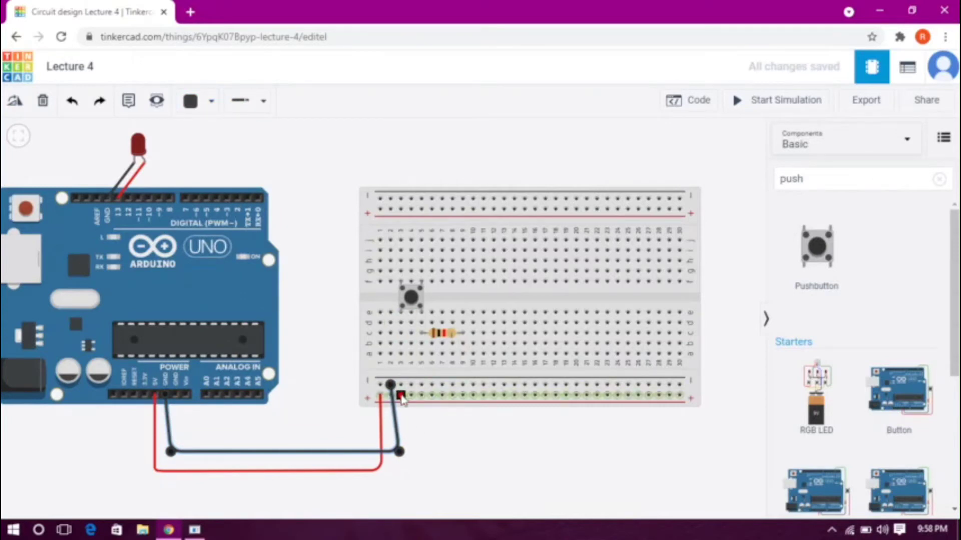
# - Set the wire colour to red and connect the lower positive rail to row d of column 3, below the pushbutton
pyautogui.click(211, 100)
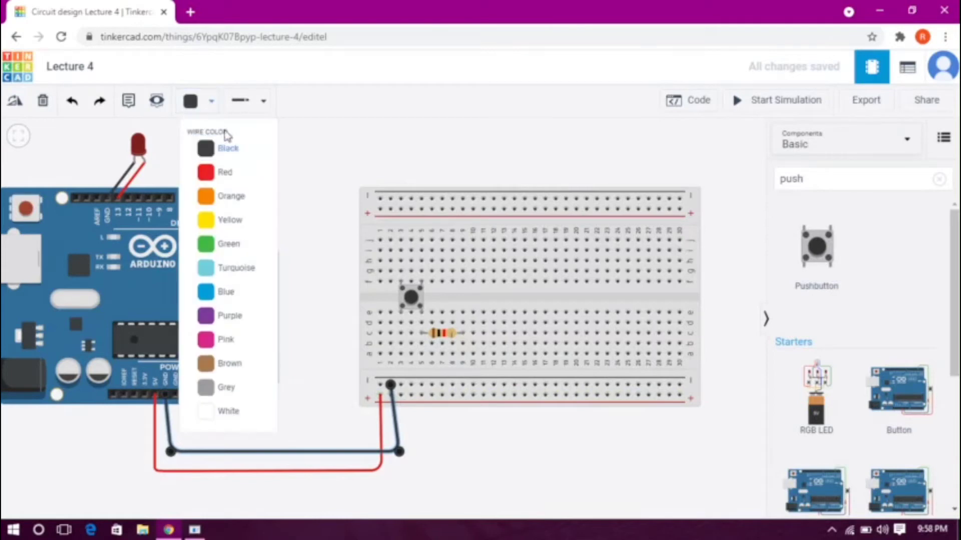
pyautogui.click(245, 178)
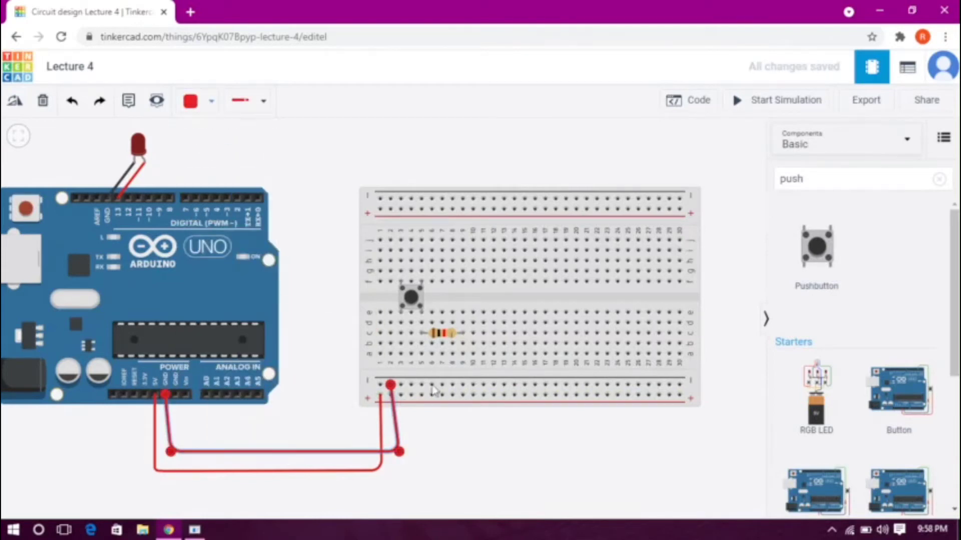
pyautogui.click(402, 396)
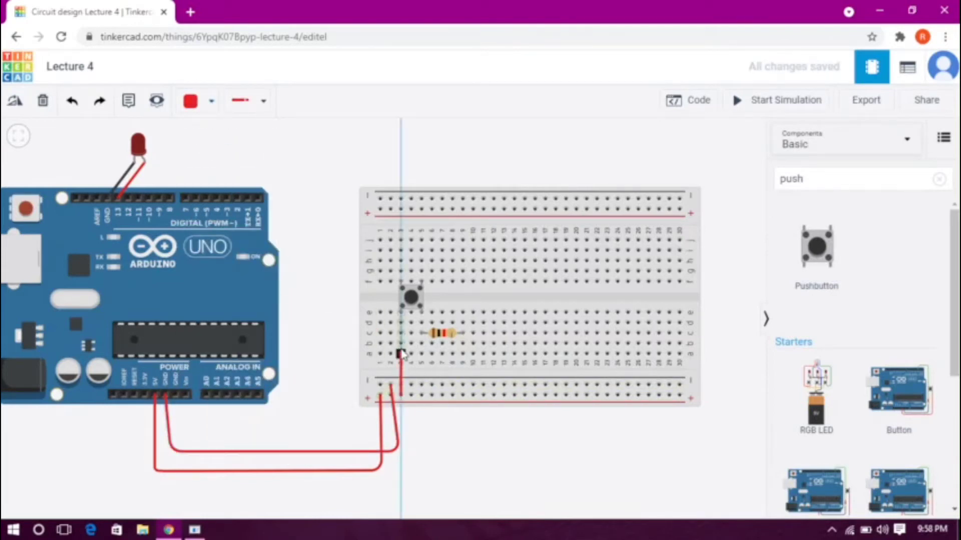
pyautogui.click(401, 323)
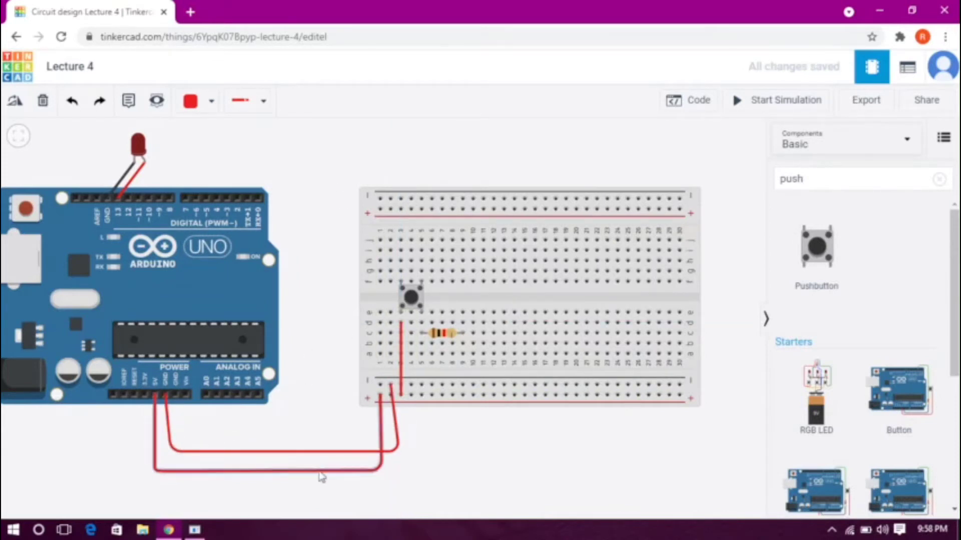
# - Change the wire between the Arduino GND pin and the breadboard's lower negative rail from red to black
pyautogui.click(294, 457)
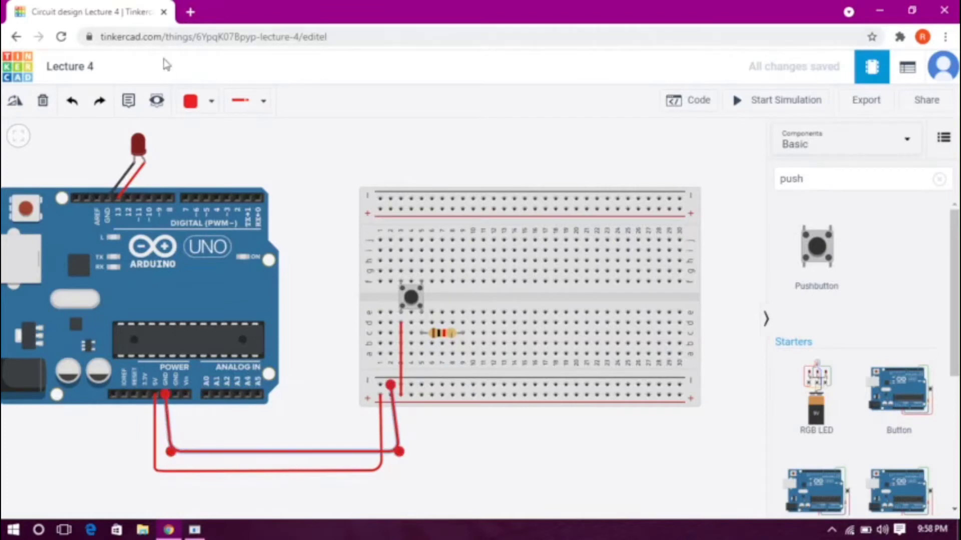
pyautogui.click(210, 101)
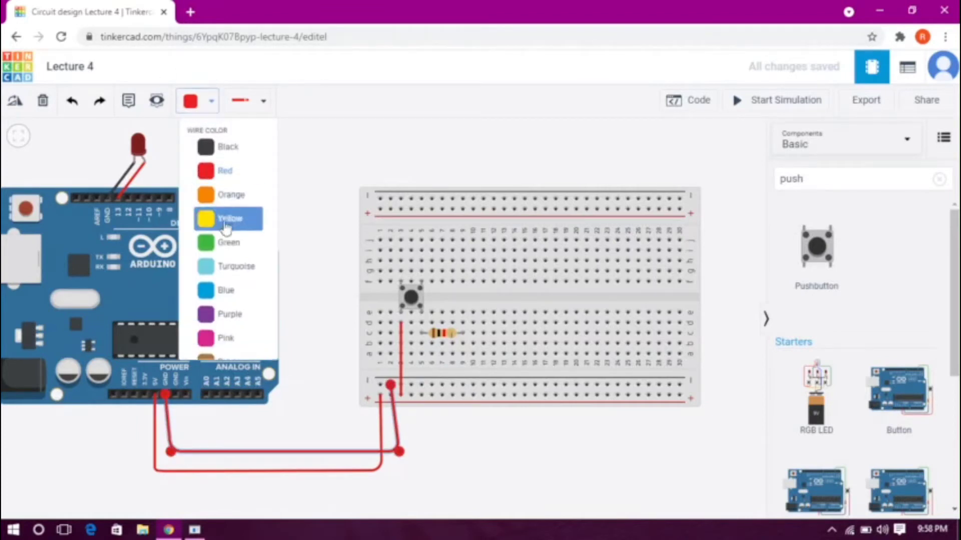
pyautogui.click(226, 146)
pyautogui.click(515, 450)
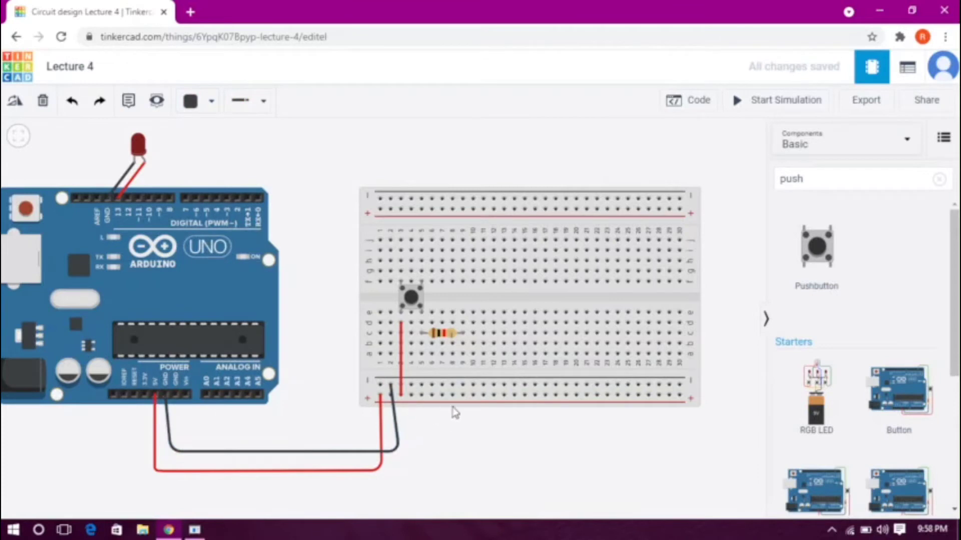
# - Connect row c of column 10, beside the resistor, to the breadboard's lower negative rail with a black wire
pyautogui.click(473, 333)
pyautogui.click(474, 387)
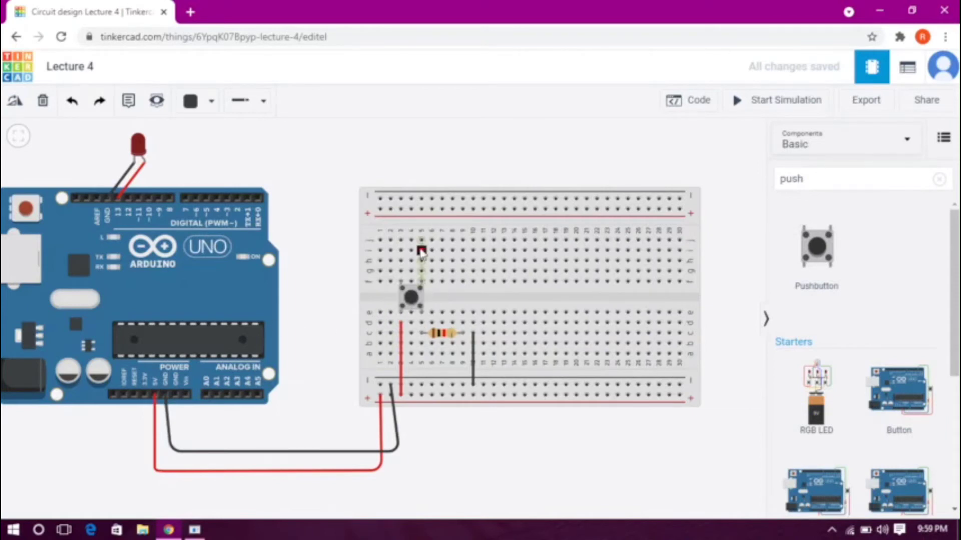
# - Wire row h of column 5, above the pushbutton, to Arduino digital pin 2, routing it above the breadboard and board
pyautogui.click(421, 261)
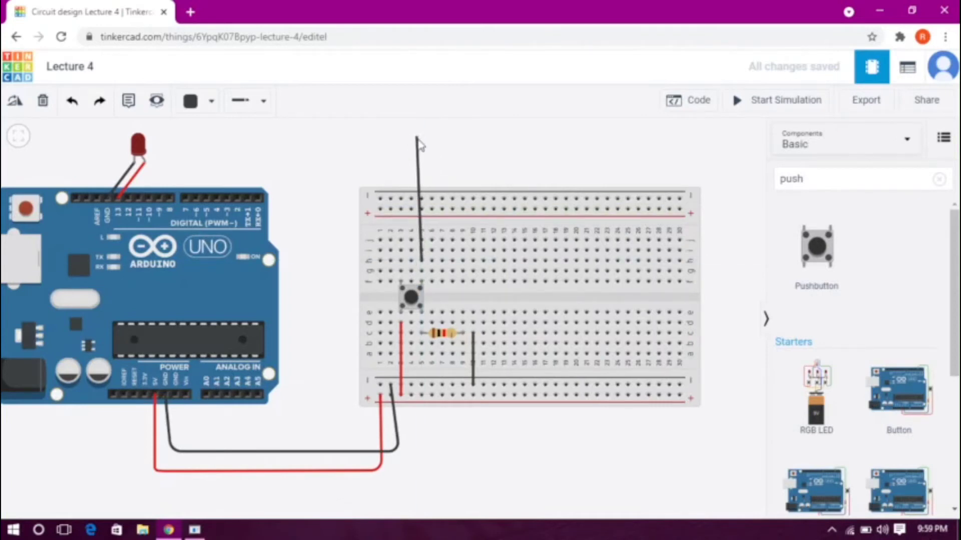
pyautogui.click(422, 154)
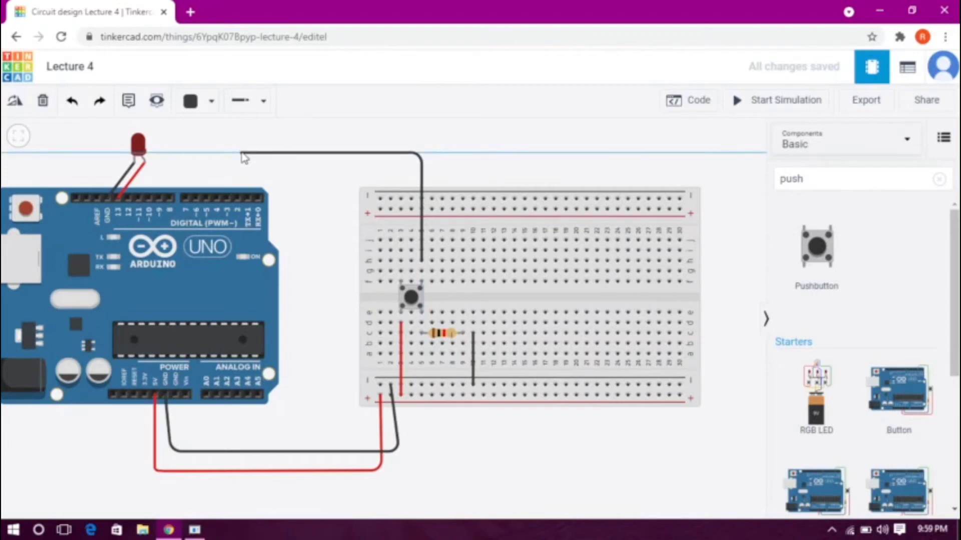
pyautogui.click(236, 156)
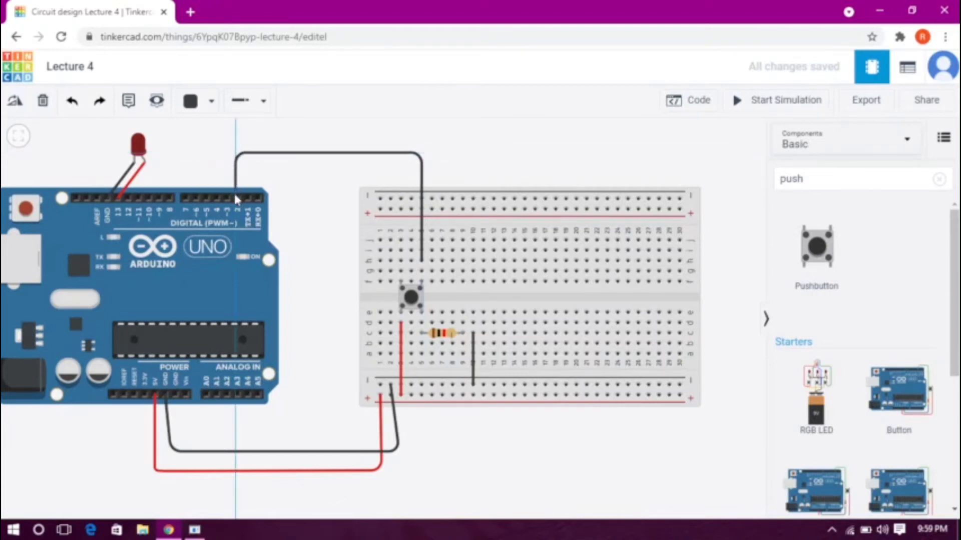
pyautogui.click(235, 194)
pyautogui.click(328, 229)
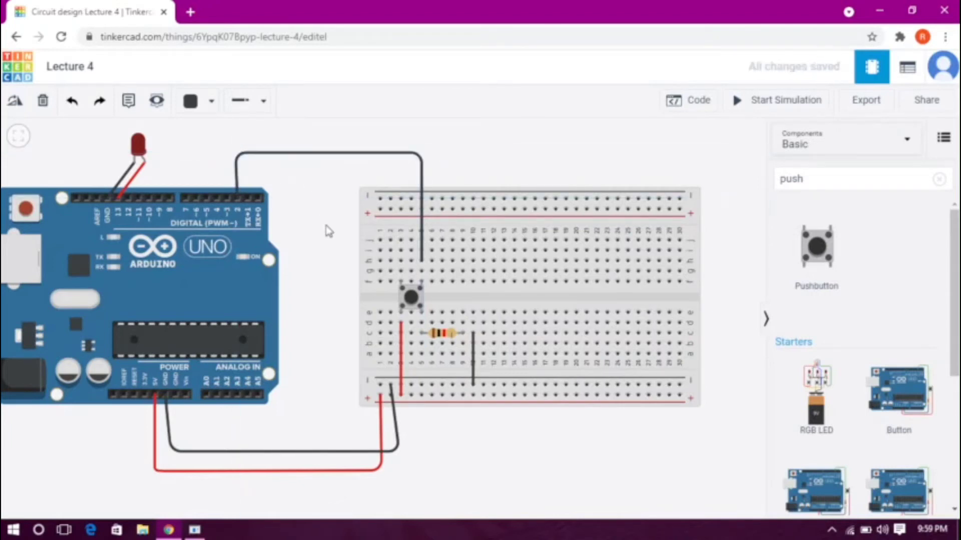
# - Change the colour of the wire between the pushbutton column and Arduino pin 2 to green
pyautogui.click(251, 160)
pyautogui.click(207, 103)
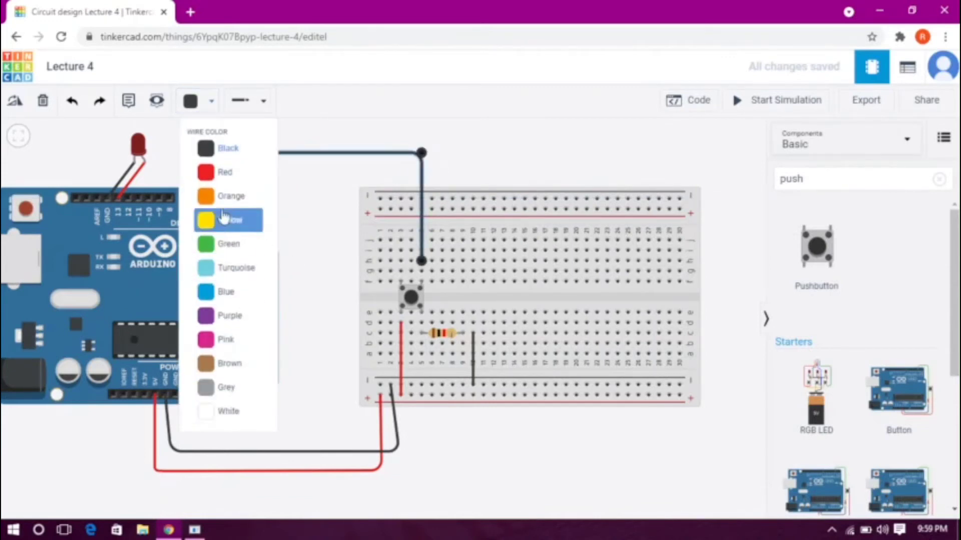
pyautogui.click(237, 244)
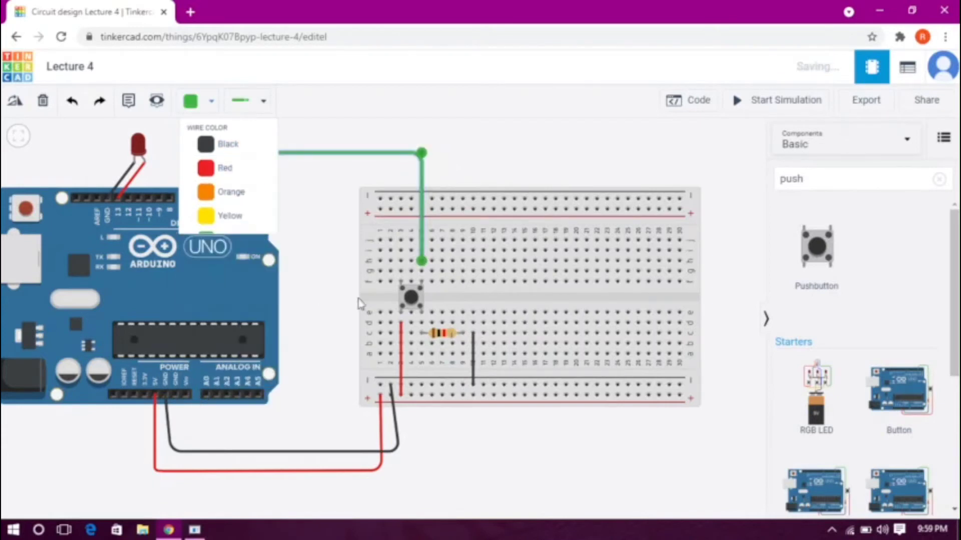
pyautogui.click(339, 311)
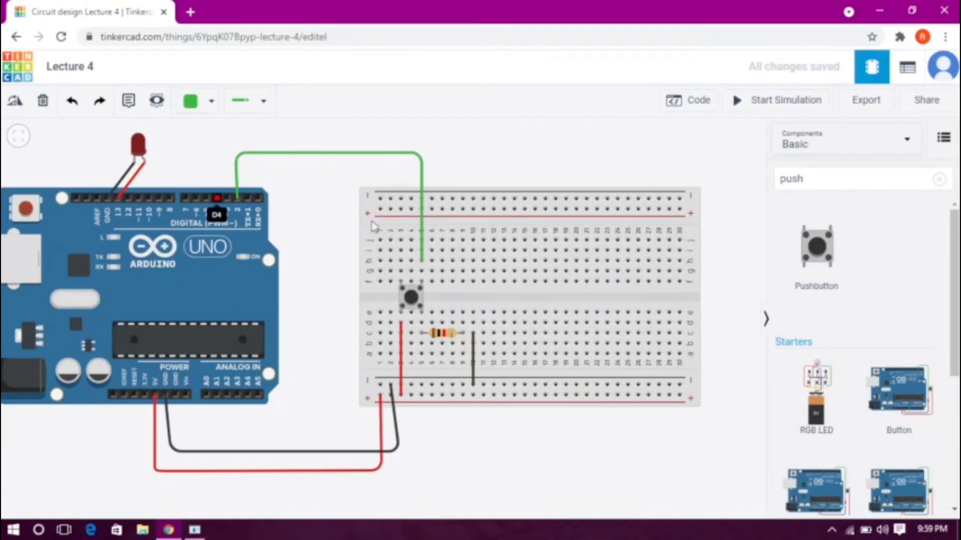
# - Examine the wired circuit and the Arduino Uno's text code, and close the code editor
pyautogui.moveTo(329, 314); pyautogui.dragTo(352, 320)
pyautogui.scroll(-3, 354, 326)
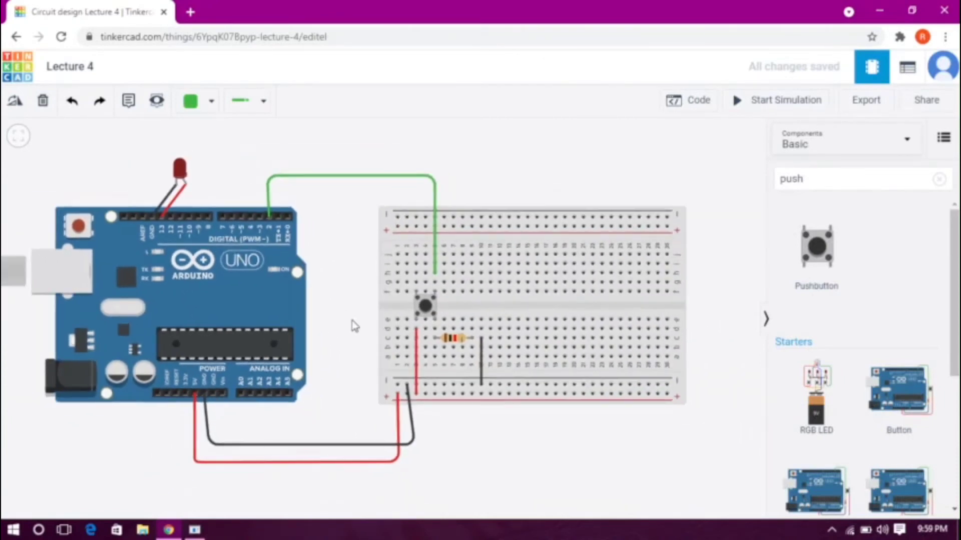
pyautogui.scroll(5, 354, 325)
pyautogui.scroll(-3, 354, 326)
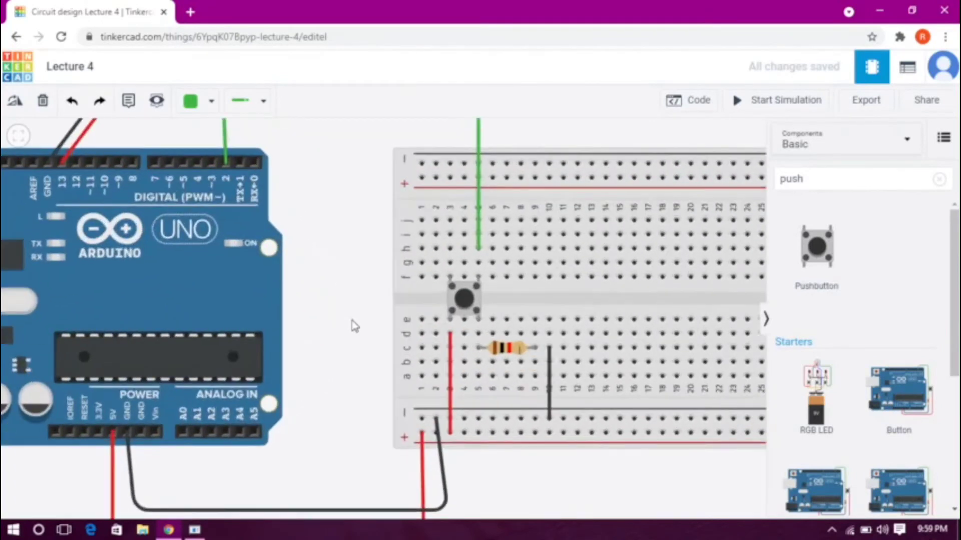
pyautogui.scroll(2, 355, 326)
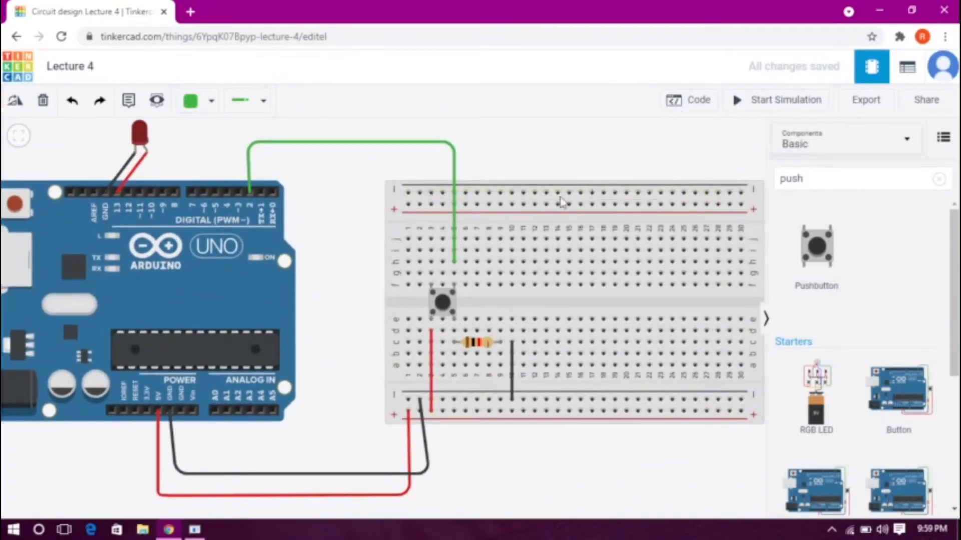
pyautogui.click(692, 105)
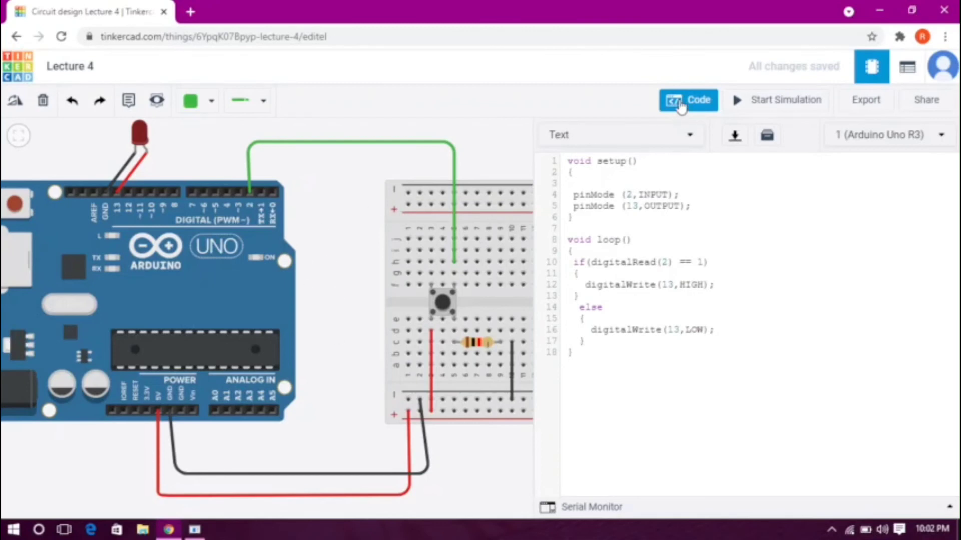
pyautogui.click(680, 107)
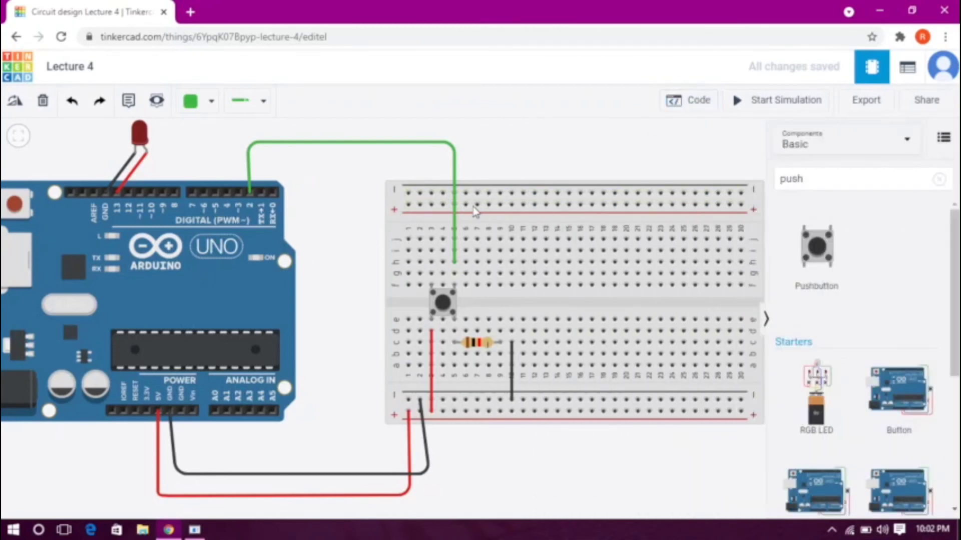
# - Look over the whole circuit and start the simulation
pyautogui.scroll(-4, 475, 211)
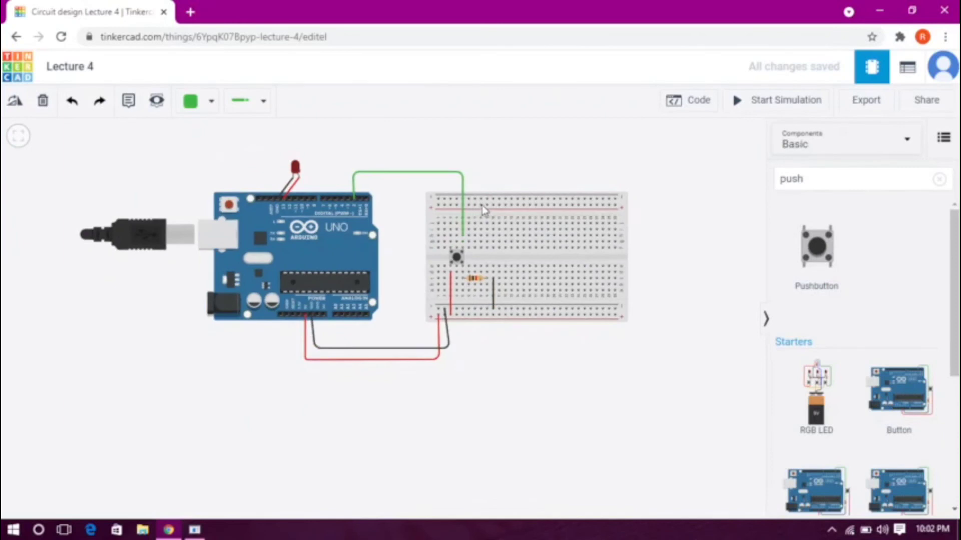
pyautogui.scroll(3, 408, 248)
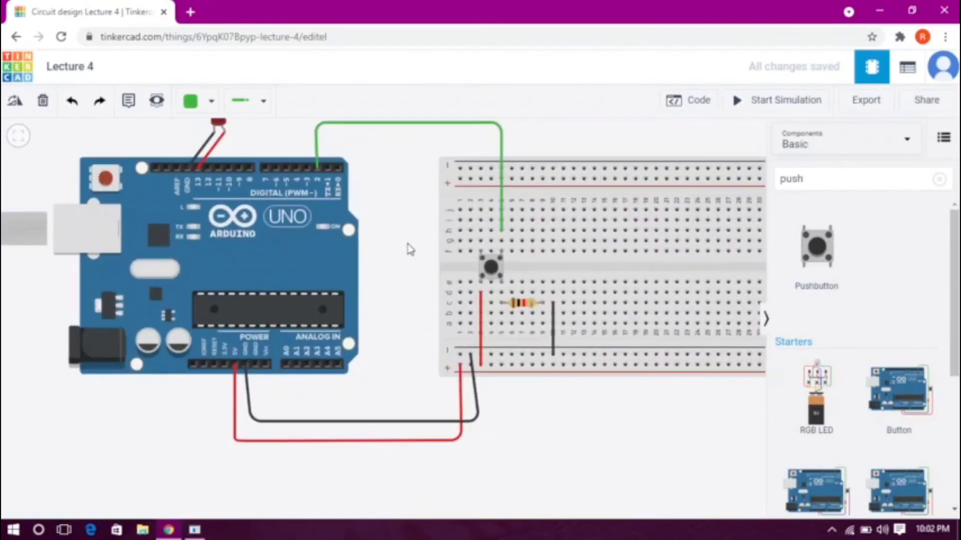
pyautogui.moveTo(411, 236); pyautogui.dragTo(380, 287)
pyautogui.scroll(1, 380, 287)
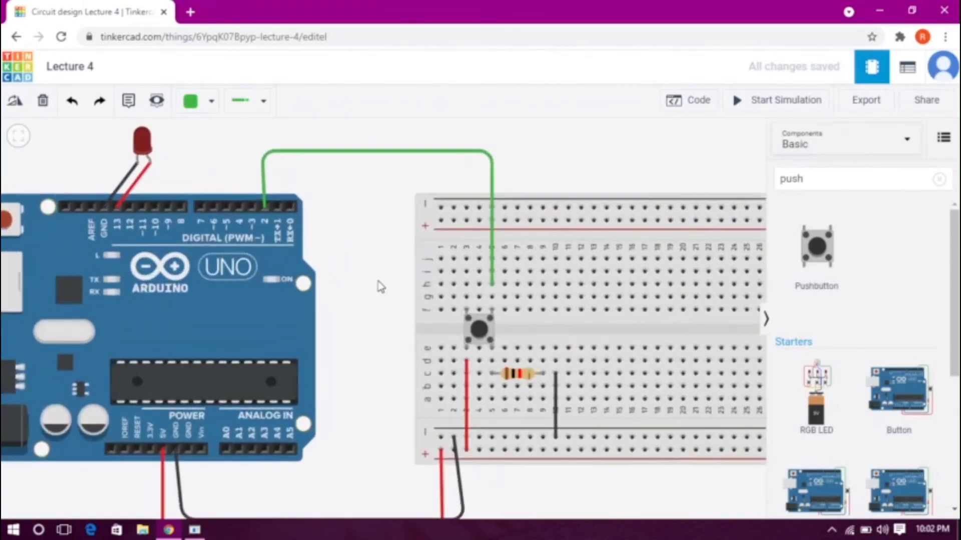
pyautogui.scroll(-2, 380, 287)
pyautogui.scroll(3, 380, 286)
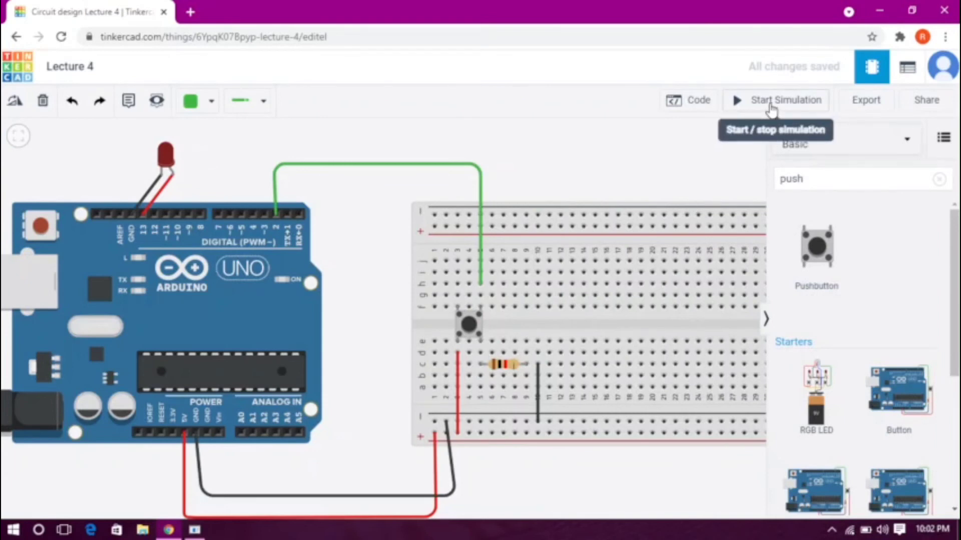
pyautogui.click(771, 106)
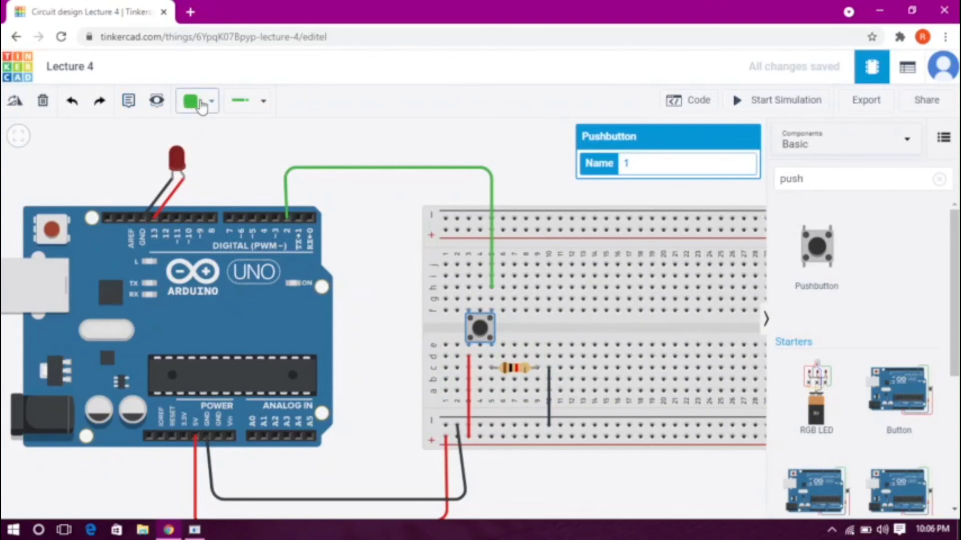
# - Delete the black wire between column 10 and the breadboard's lower negative rail
pyautogui.click(202, 106)
pyautogui.click(325, 150)
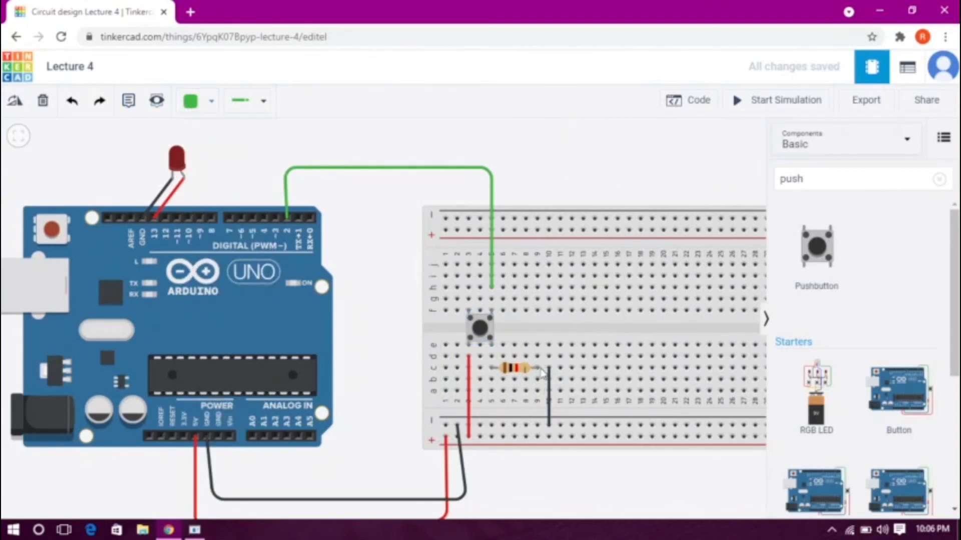
pyautogui.click(548, 383)
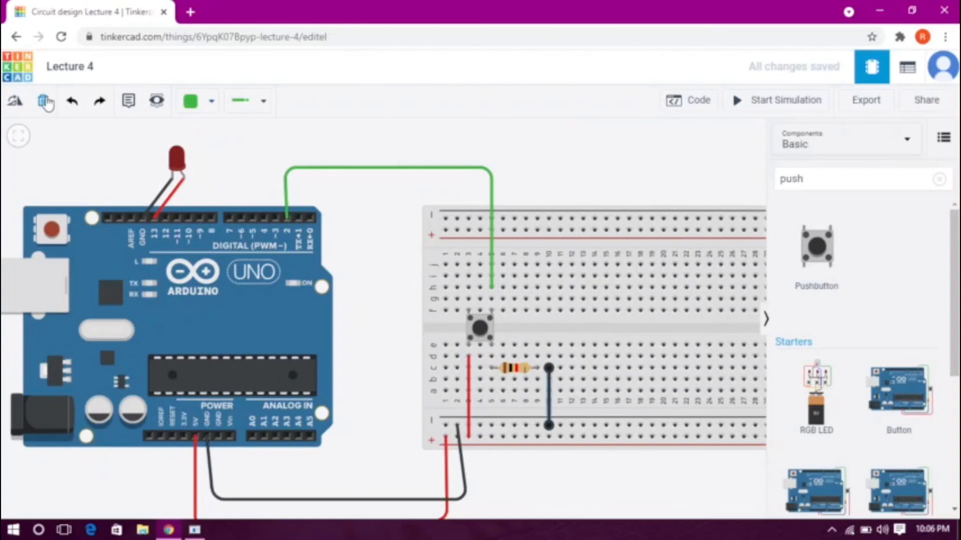
pyautogui.click(44, 101)
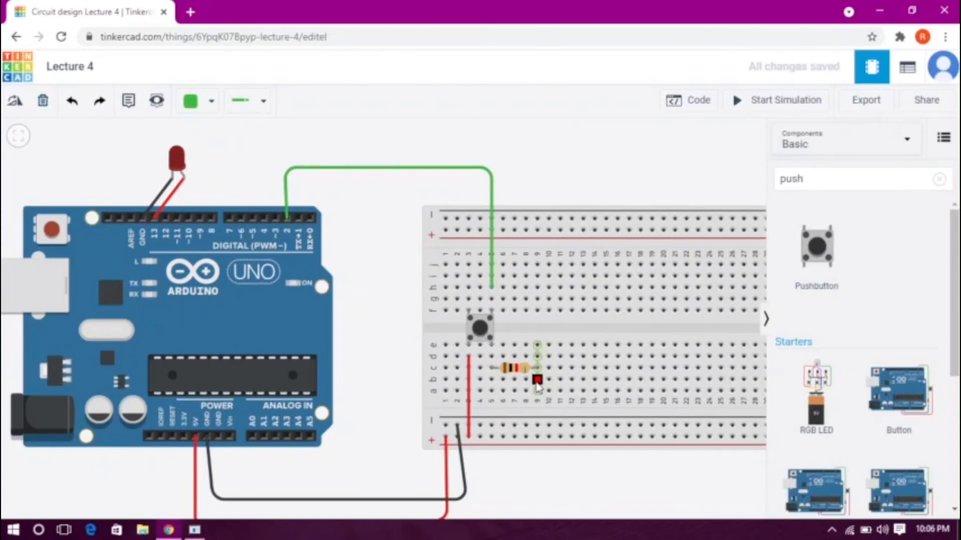
# - Wire row b of column 9, below the resistor's end, to the lower negative rail and colour the wire black
pyautogui.click(538, 380)
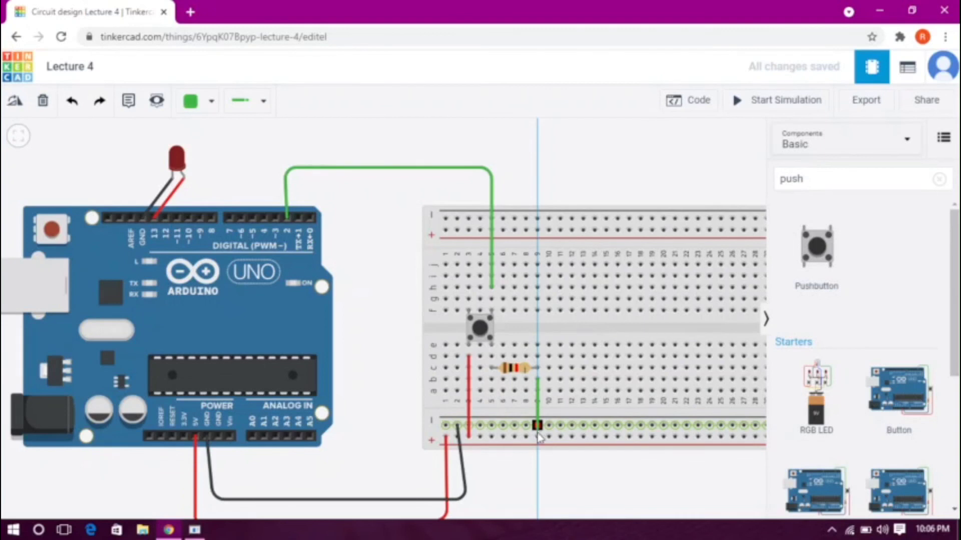
pyautogui.click(537, 426)
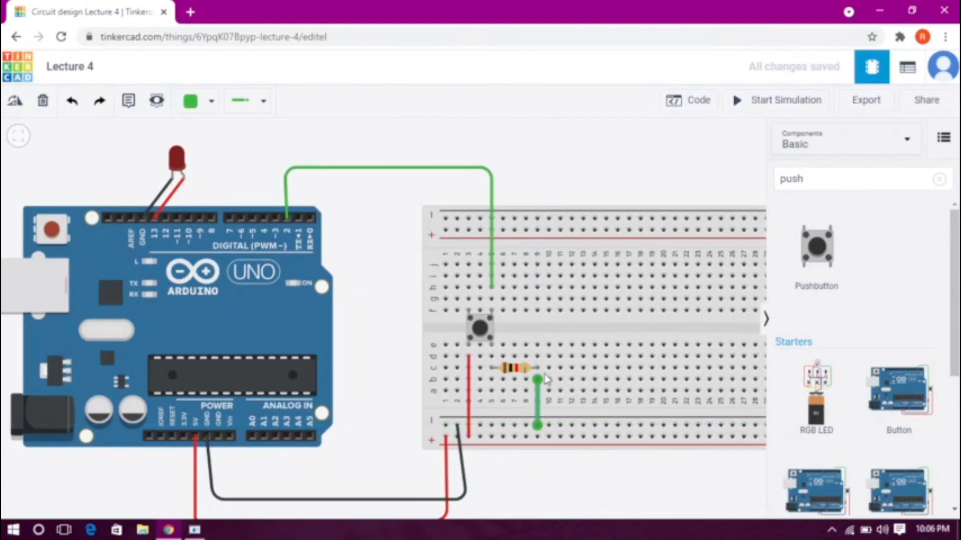
pyautogui.click(198, 102)
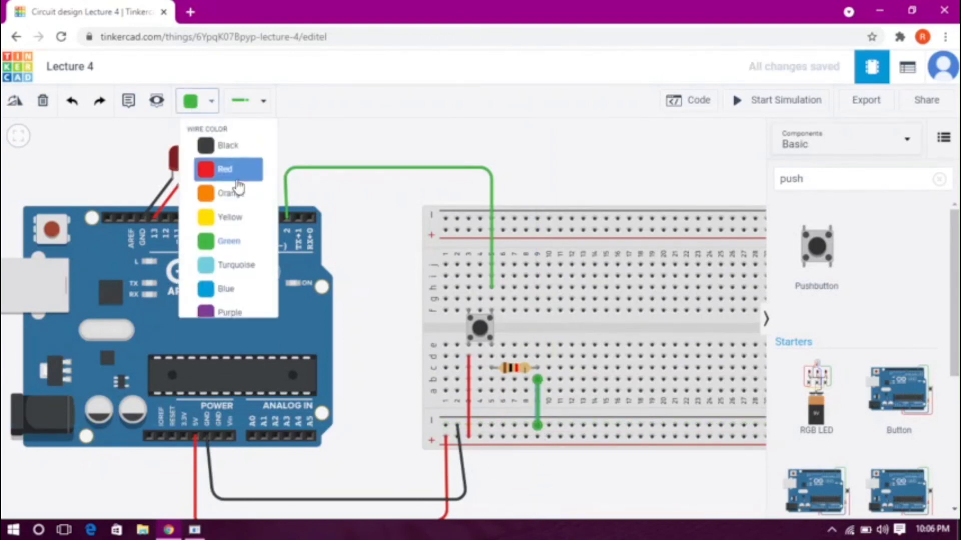
pyautogui.click(226, 157)
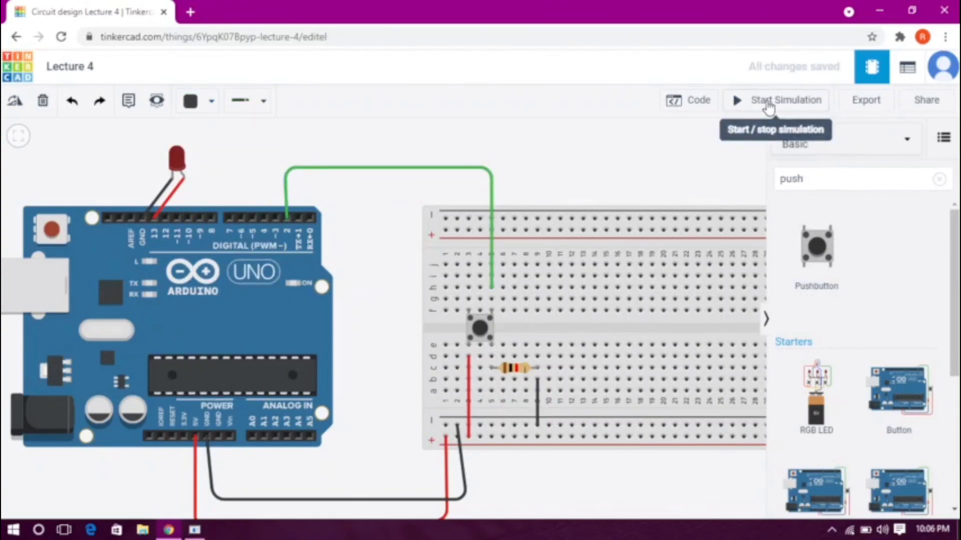
# - Run the simulation and operate the breadboard pushbutton several times to test the LED on pin 13
pyautogui.click(769, 103)
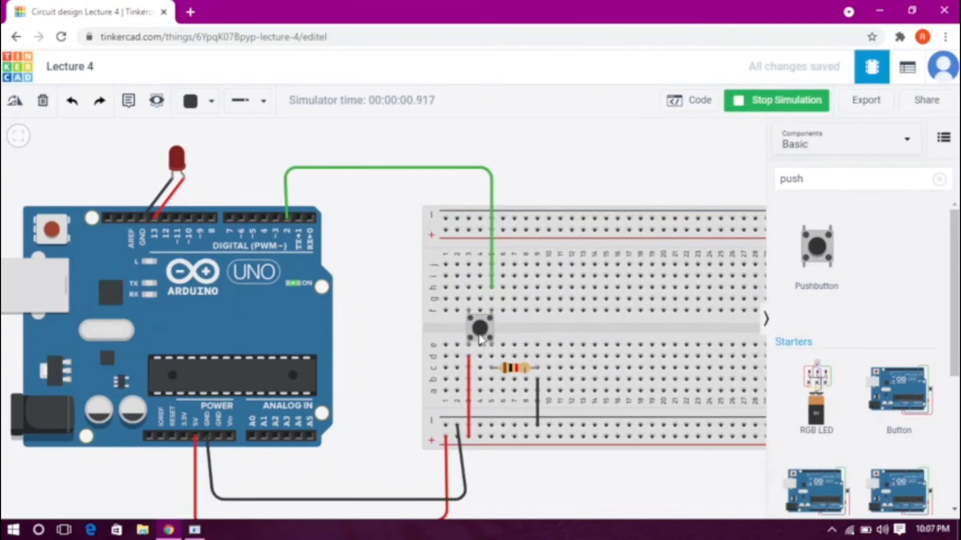
pyautogui.click(480, 329)
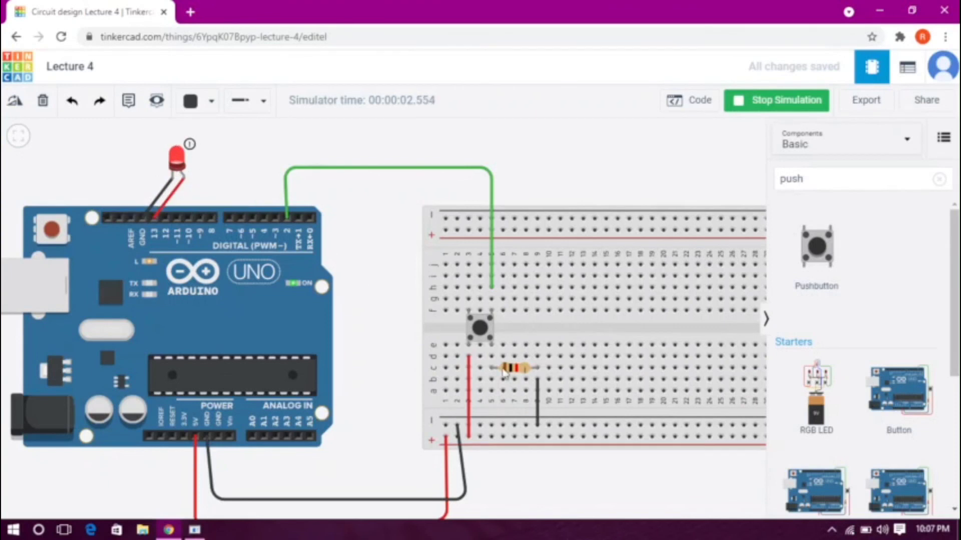
pyautogui.click(484, 336)
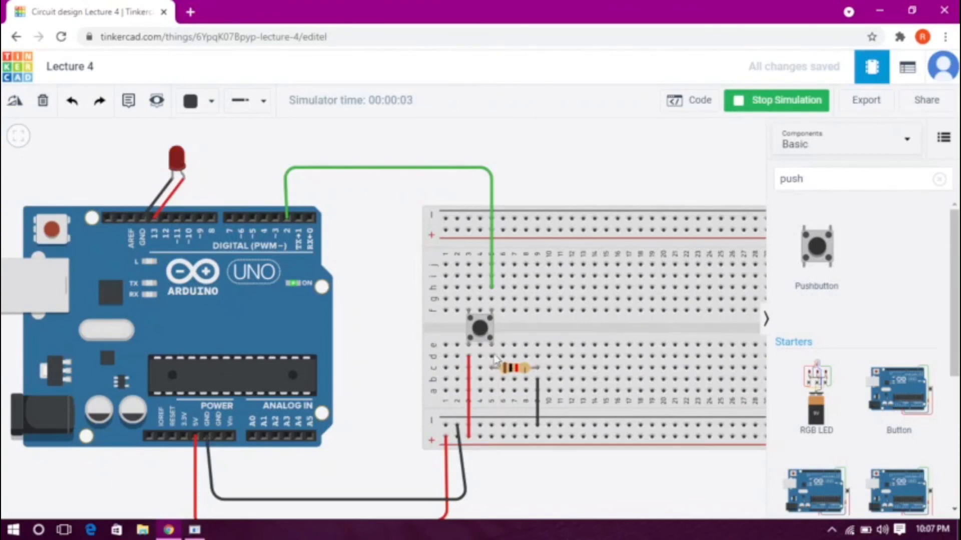
pyautogui.click(478, 330)
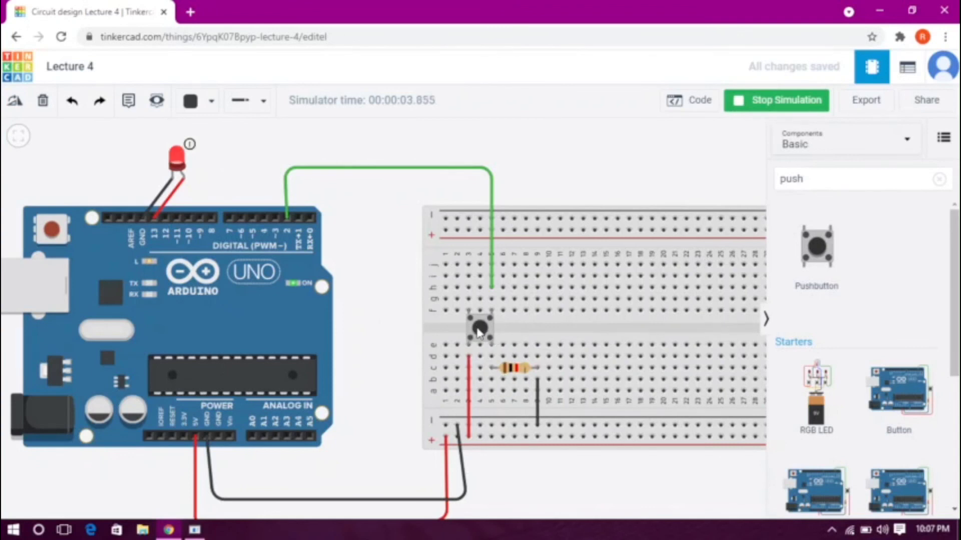